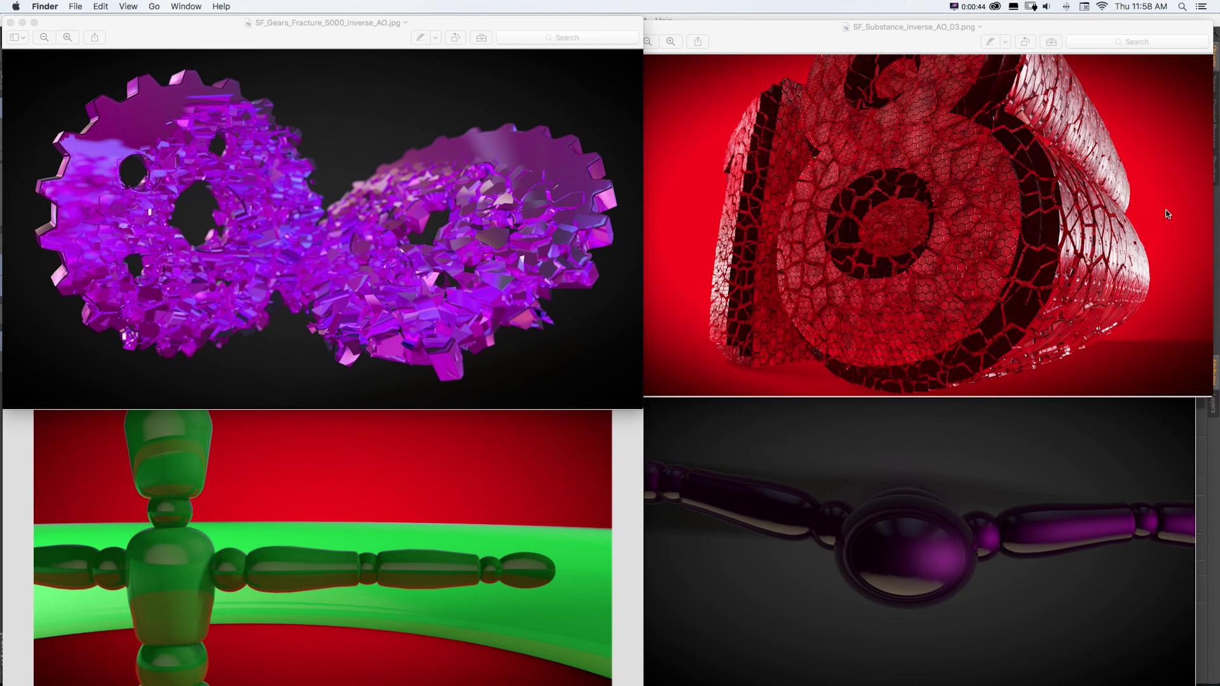
- Return to Cinema 4D's Inverse_AO_Character scene showing the dark figure inside the torus
{"action": "key", "text": "super+Tab"}
{"action": "key", "text": "super+Tab"}
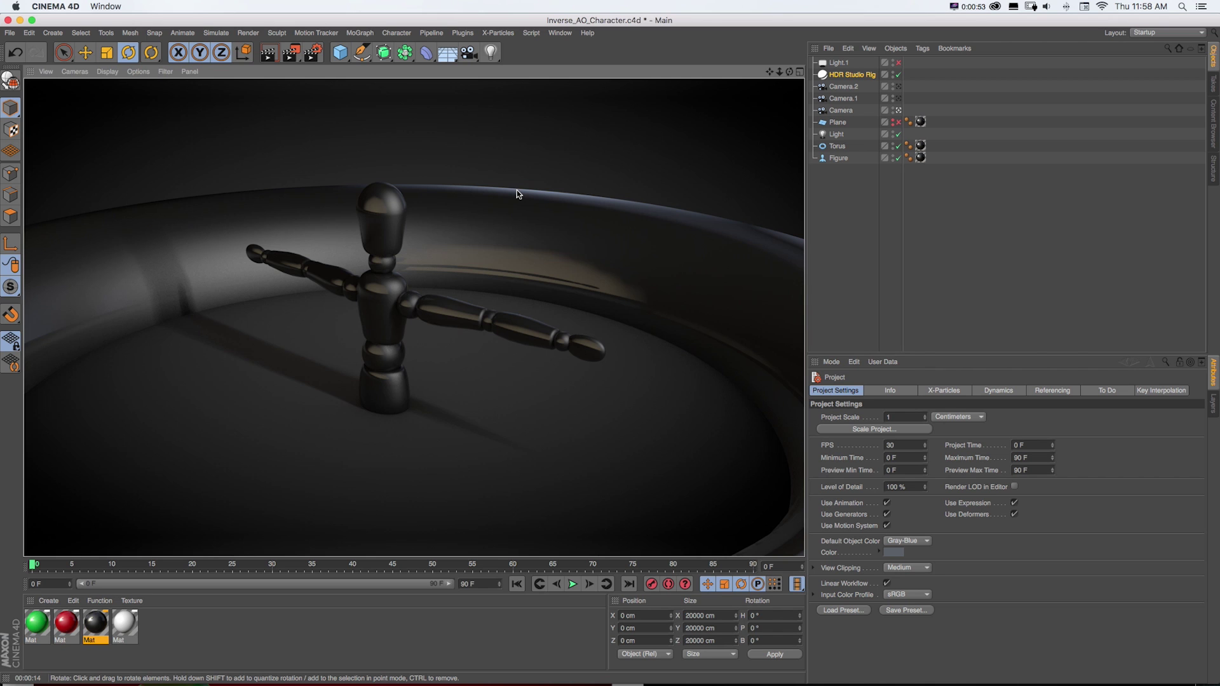
{"action": "scroll", "coordinate": [518, 194], "scroll_direction": "up", "scroll_amount": 5}
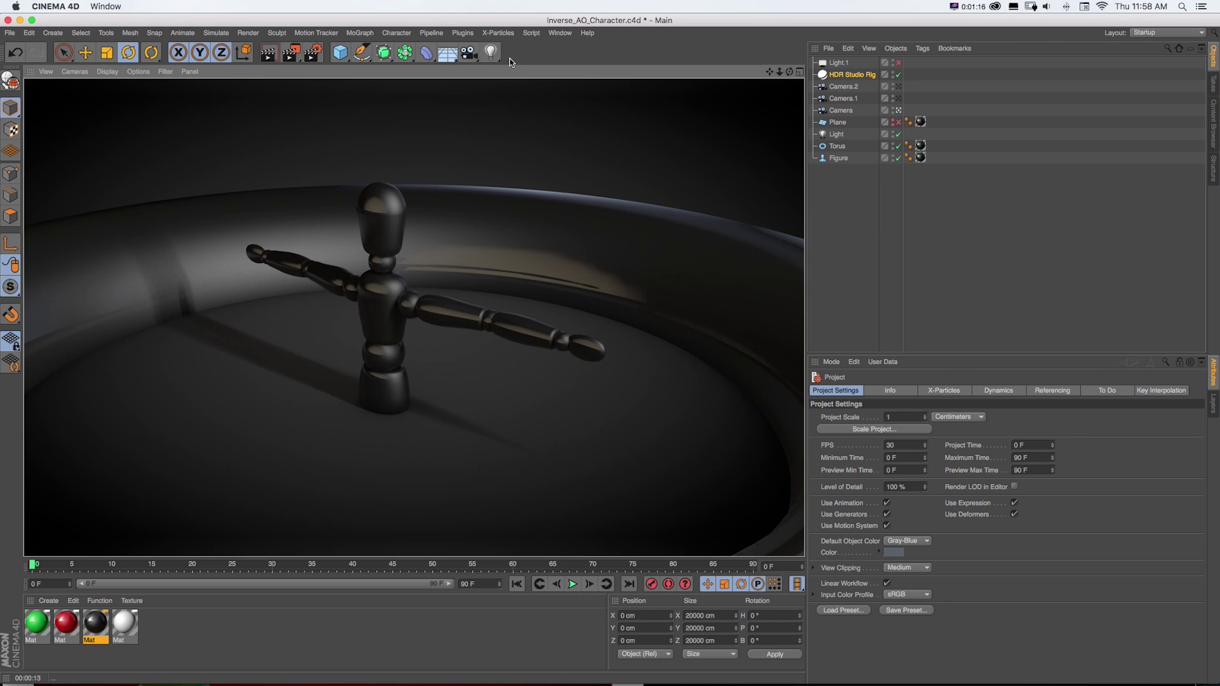
- Show the Ambient Occlusion effect in Render Settings with Invert Direction enabled
{"action": "left_click", "coordinate": [312, 51]}
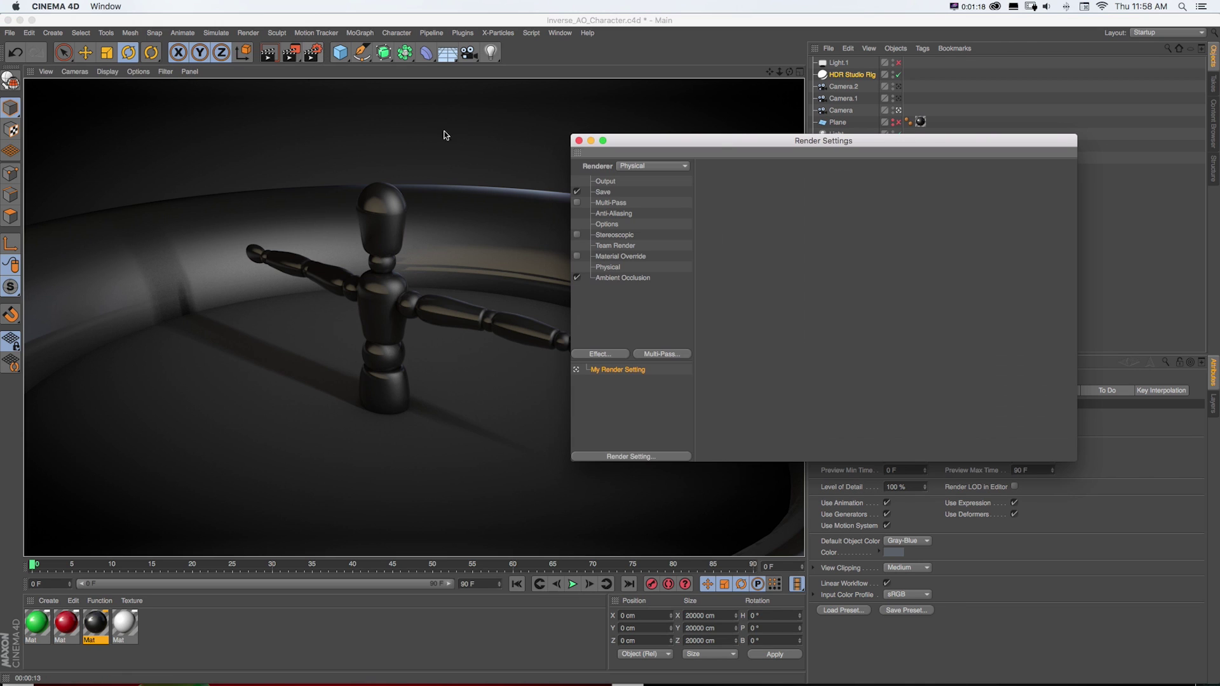
{"action": "left_click", "coordinate": [625, 279]}
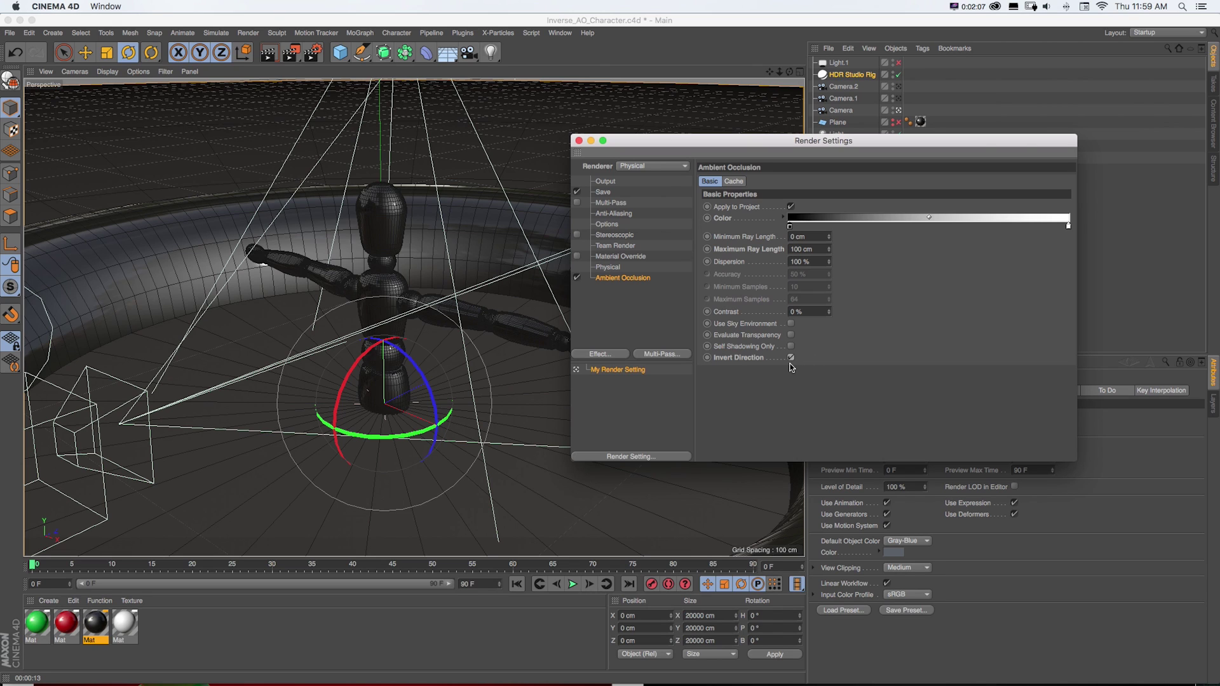
- Start a new Picture Viewer render of the figure and bring Render Settings forward
{"action": "key", "text": "shift+r"}
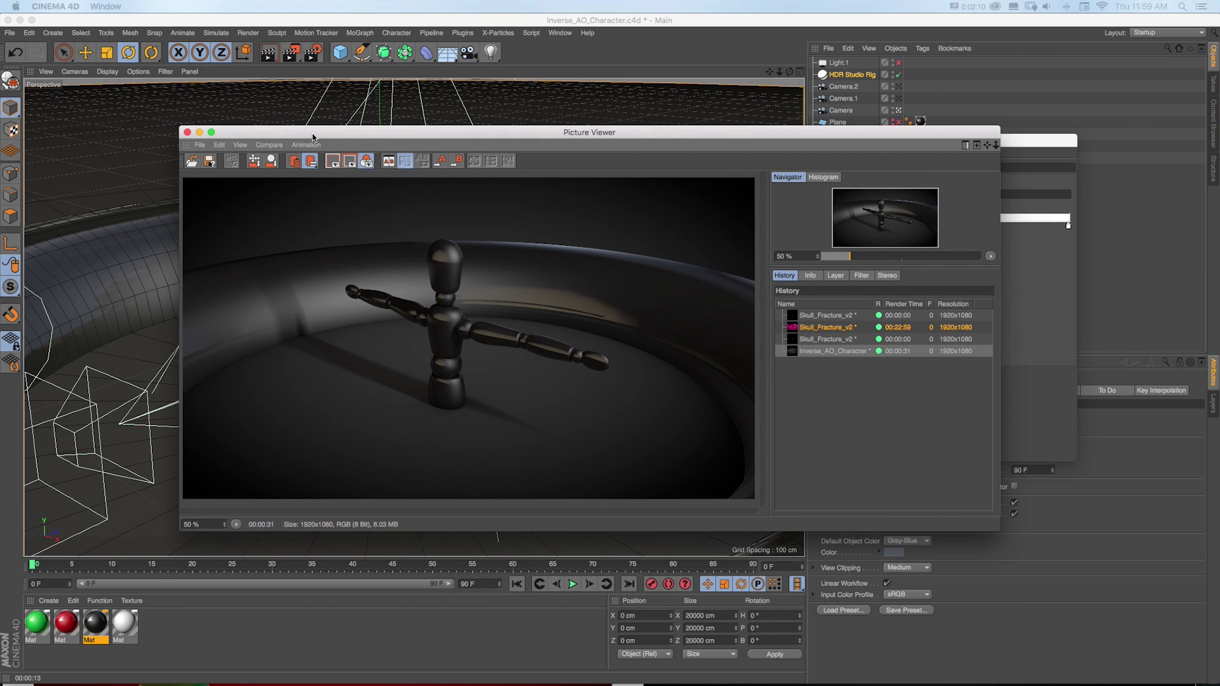
{"action": "key", "text": "shift+r"}
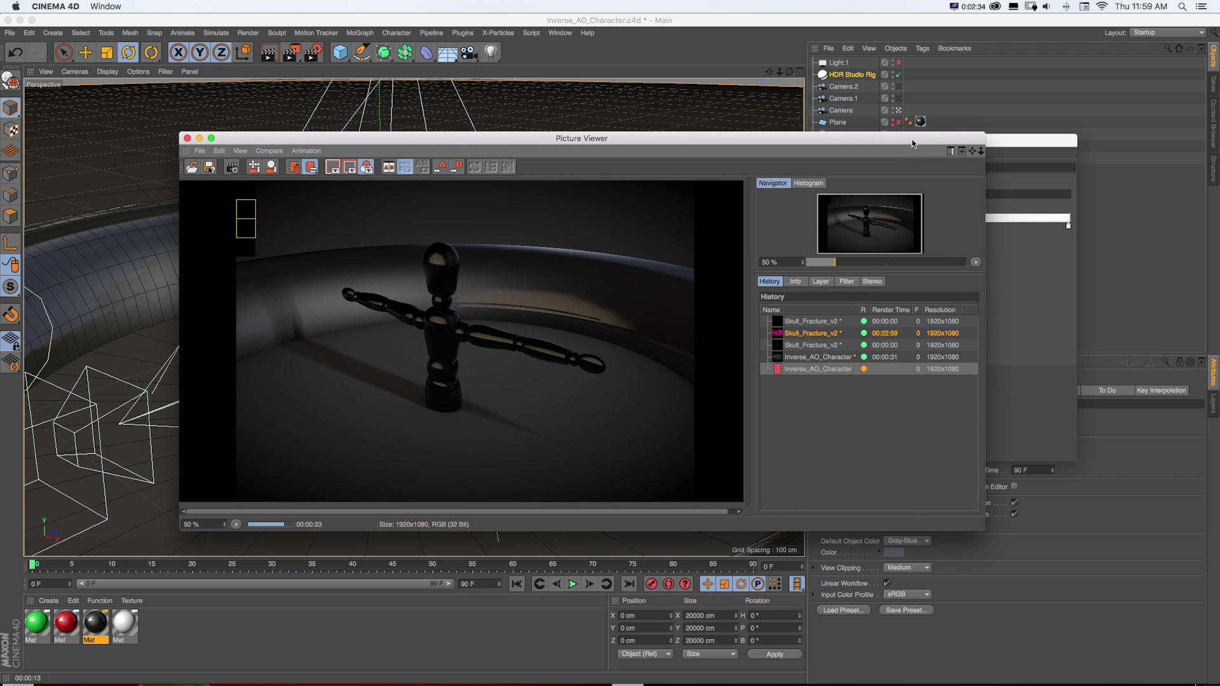
{"action": "left_click_drag", "start_coordinate": [678, 132], "coordinate": [738, 194]}
{"action": "left_click", "coordinate": [737, 144]}
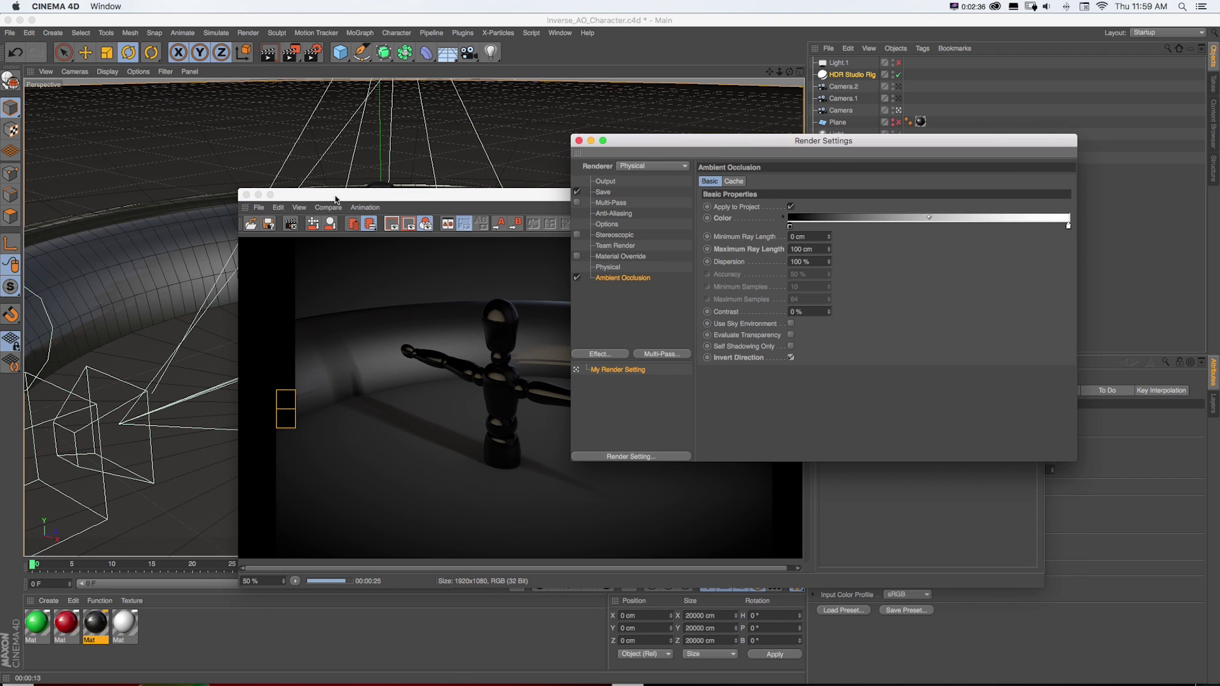
- Set the occlusion gradient's dark knot to dark purple and render the character's head
{"action": "left_click_drag", "start_coordinate": [335, 200], "coordinate": [1217, 223]}
{"action": "mouse_move", "coordinate": [780, 72]}
{"action": "left_mouse_down"}
{"action": "mouse_move", "coordinate": [414, 318]}
{"action": "mouse_move", "coordinate": [780, 72]}
{"action": "left_mouse_up"}
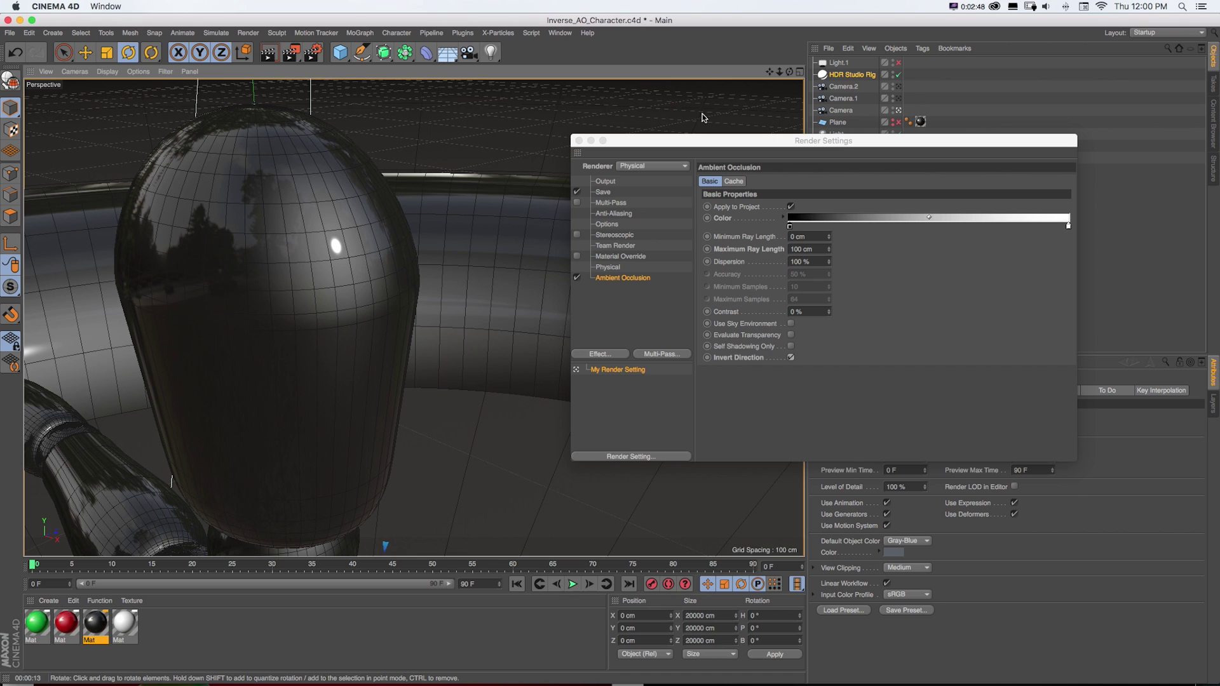
{"action": "left_click_drag", "start_coordinate": [690, 139], "coordinate": [609, 139]}
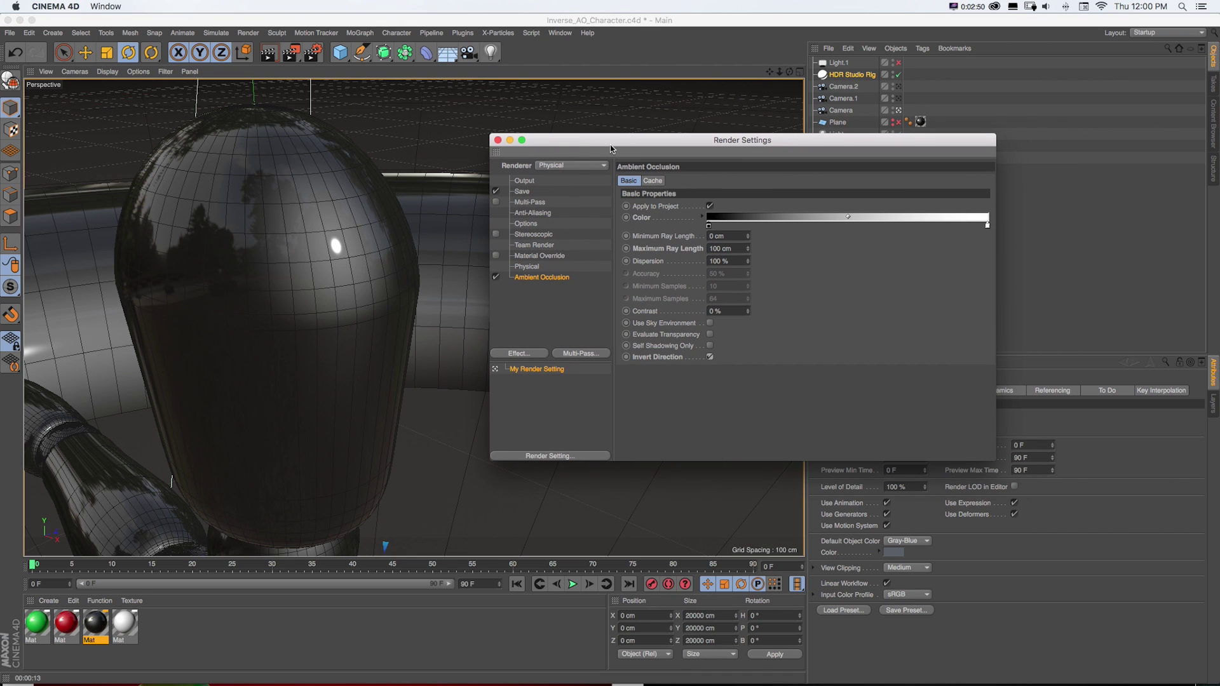
{"action": "left_click_drag", "start_coordinate": [790, 72], "coordinate": [763, 82]}
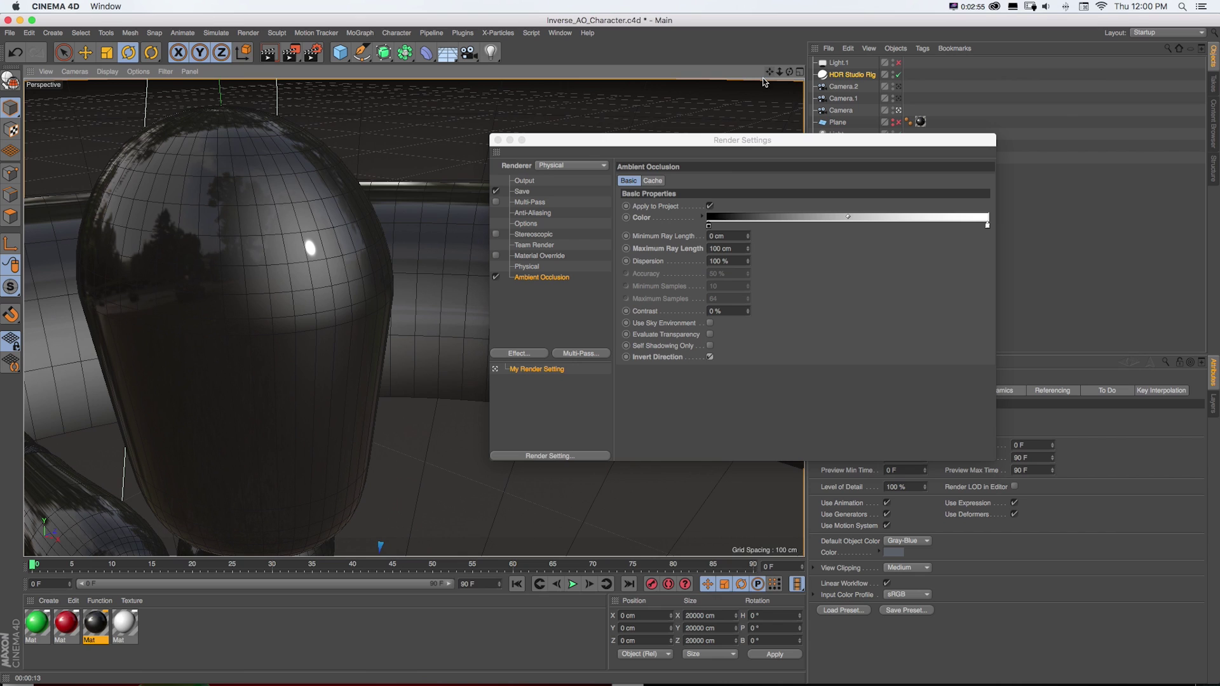
{"action": "double_click", "coordinate": [709, 225]}
{"action": "left_click_drag", "start_coordinate": [748, 190], "coordinate": [747, 255]}
{"action": "left_click", "coordinate": [724, 238]}
{"action": "left_click", "coordinate": [729, 335]}
{"action": "key", "text": "super+r"}
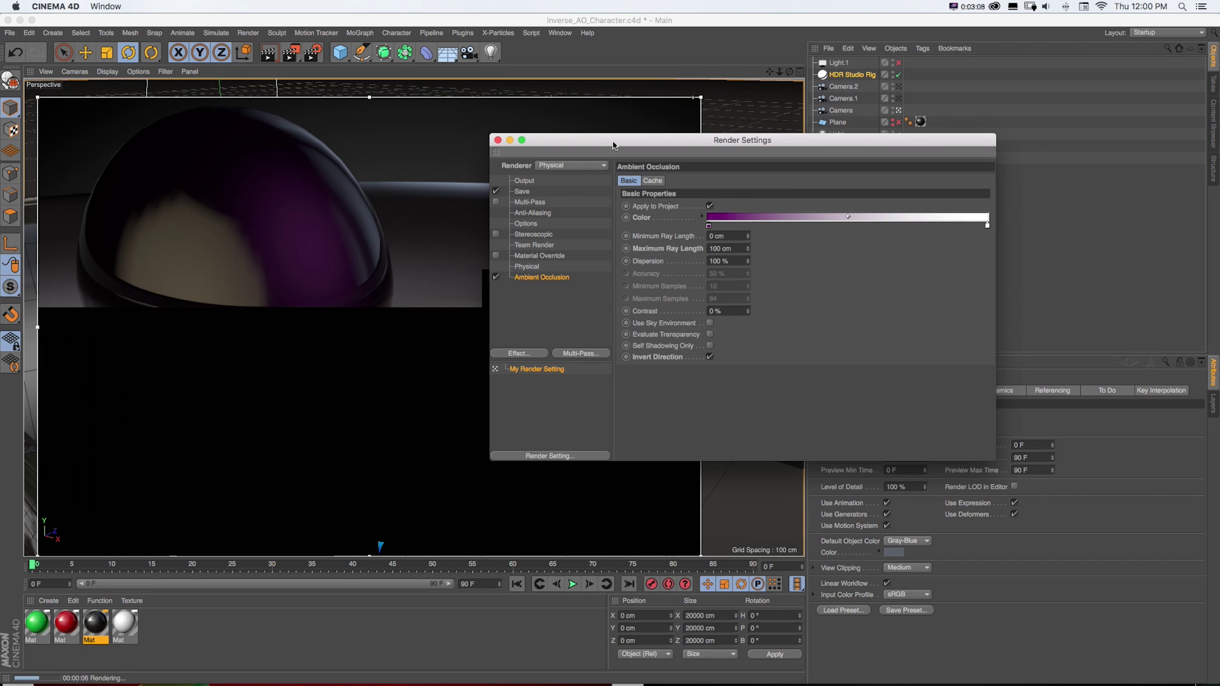
- Set Maximum Ray Length to 50 cm and render a high view over the character
{"action": "double_click", "coordinate": [713, 248]}
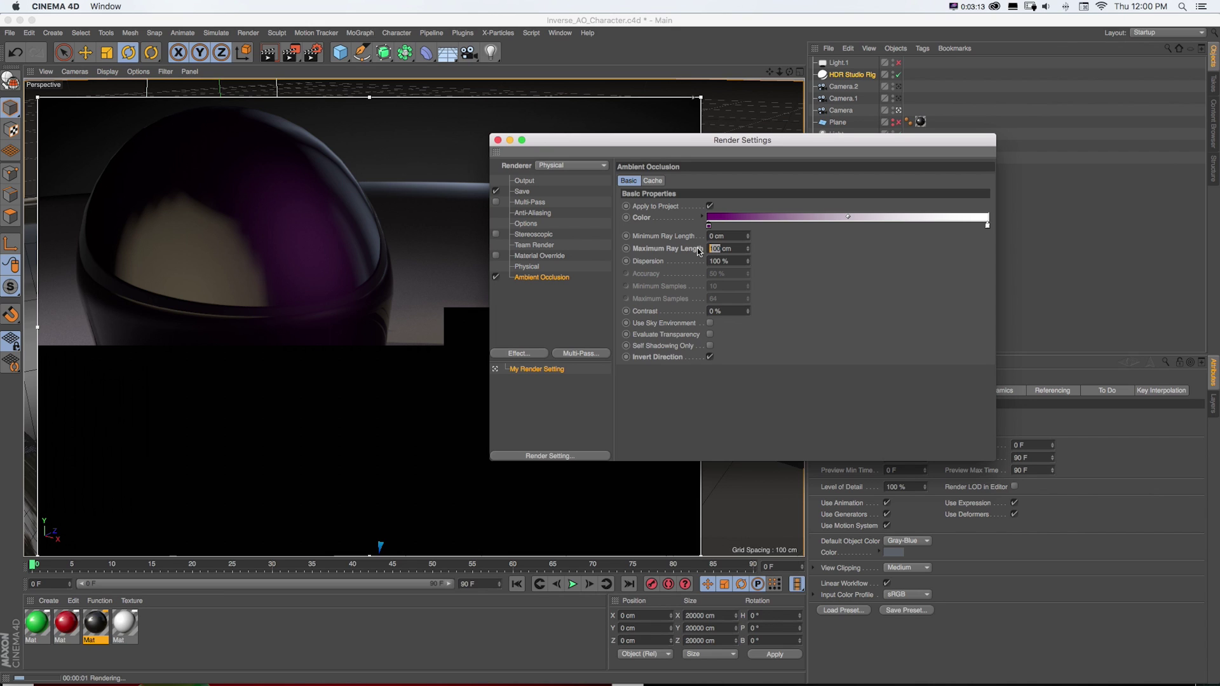
{"action": "type", "text": "50"}
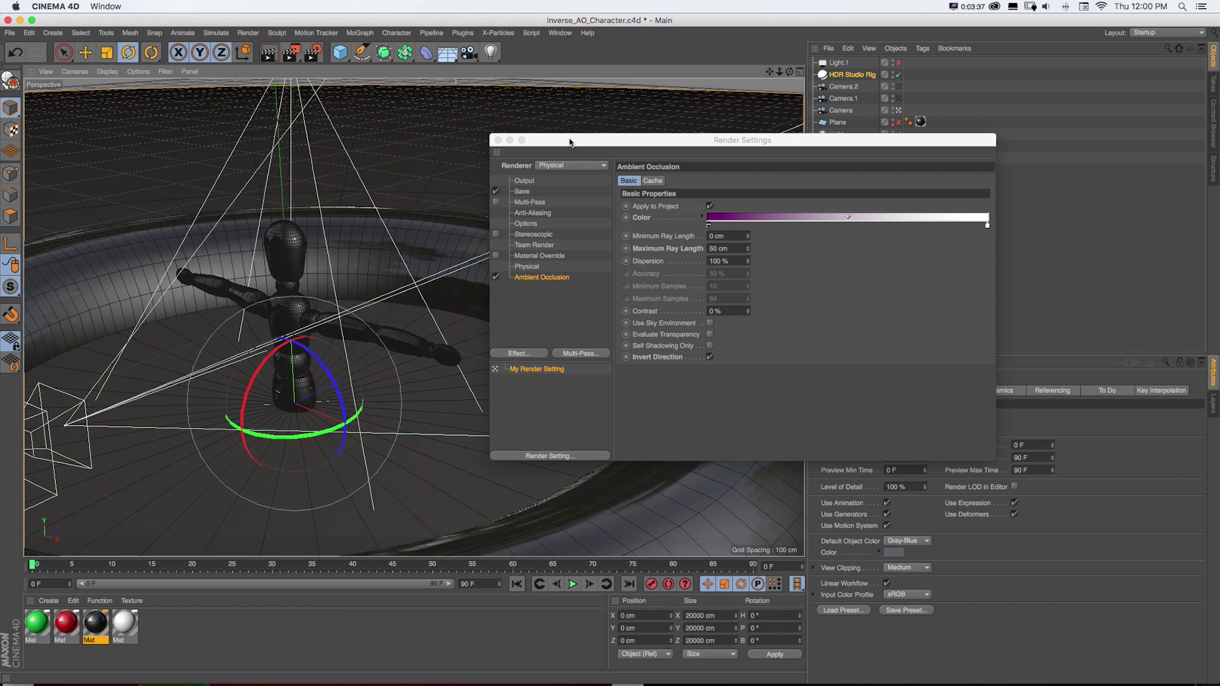
{"action": "left_click_drag", "start_coordinate": [356, 395], "coordinate": [330, 457], "text": "alt"}
{"action": "key", "text": "super+r"}
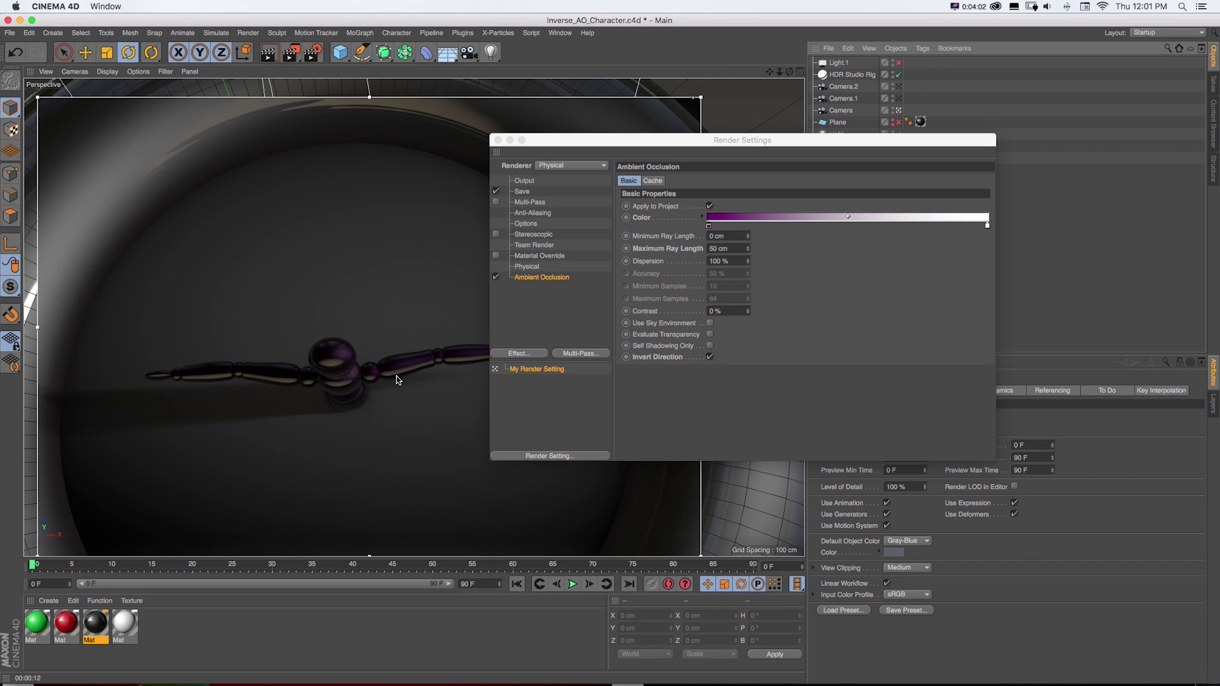
- Switch to the Gears_R18.c4d project from the open projects list
{"action": "key", "text": "v"}
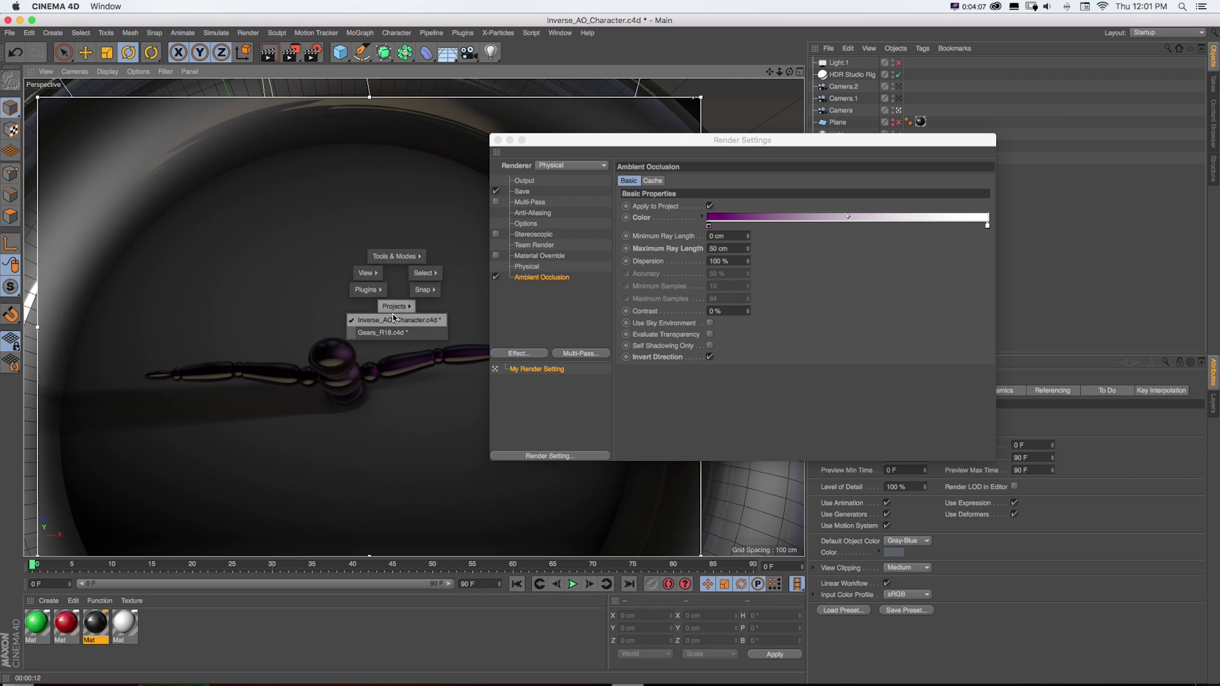
{"action": "left_click", "coordinate": [392, 335]}
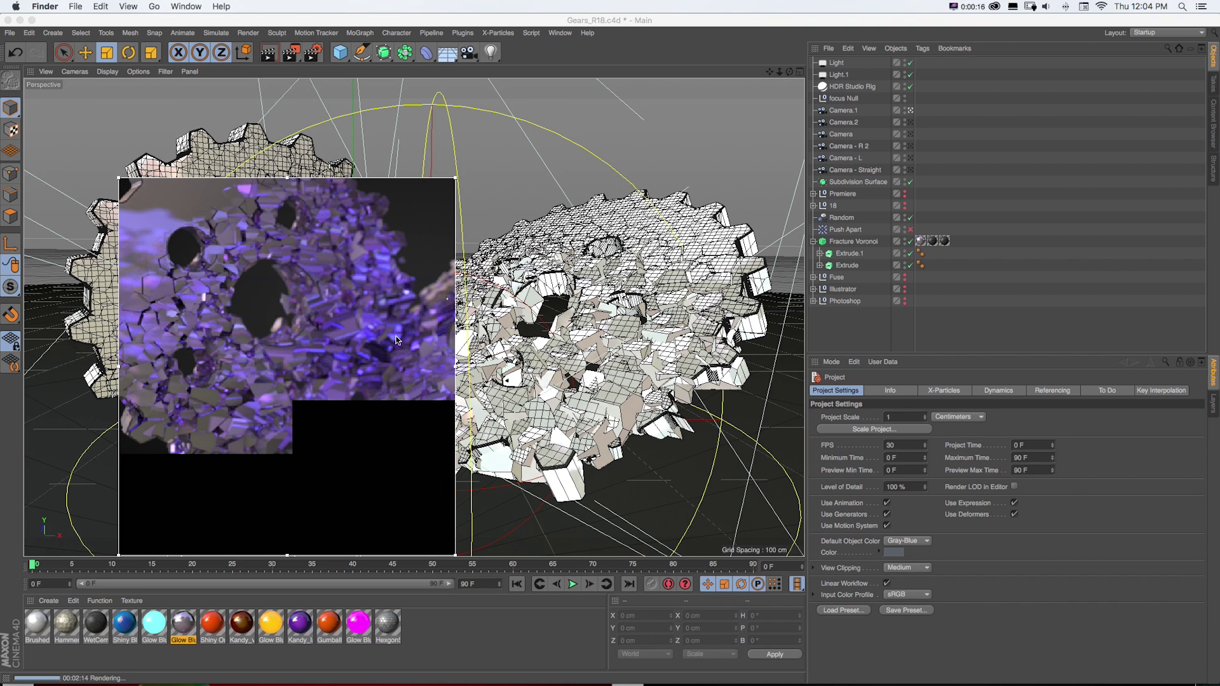
- Open the Gears_R18 scene's Render Settings on the Ambient Occlusion effect
{"action": "left_click", "coordinate": [314, 54]}
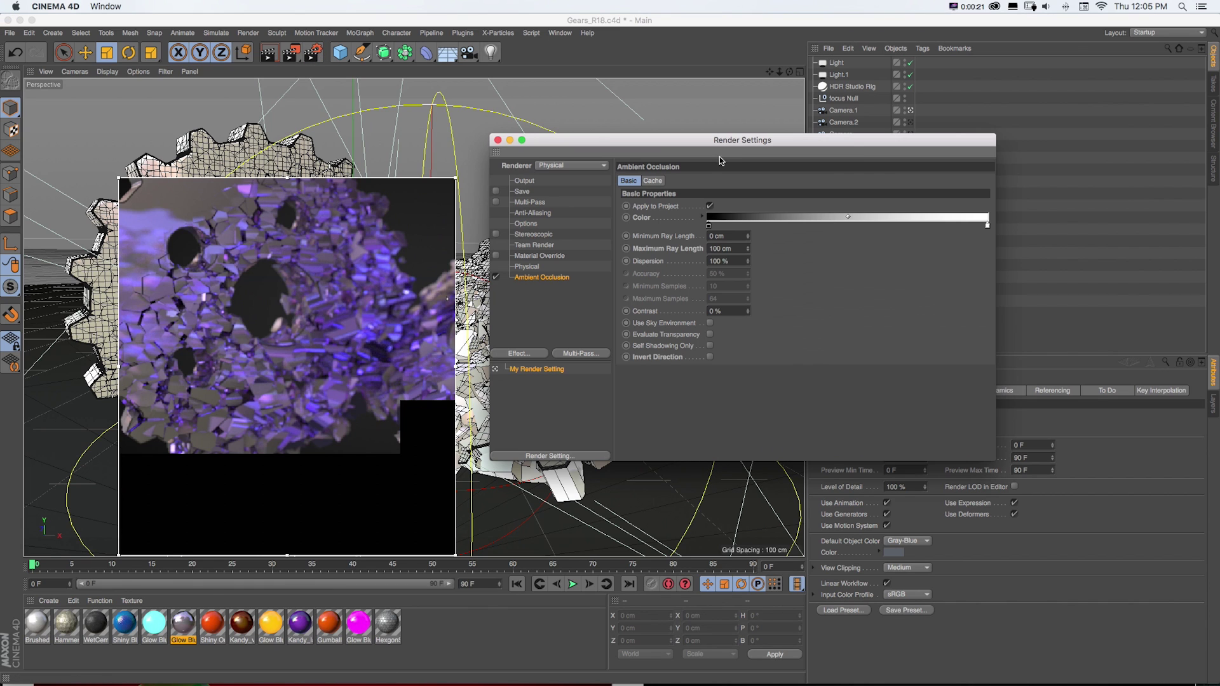
- Turn on Invert Direction and make the occlusion gradient's dark end magenta
{"action": "left_click_drag", "start_coordinate": [729, 144], "coordinate": [770, 181]}
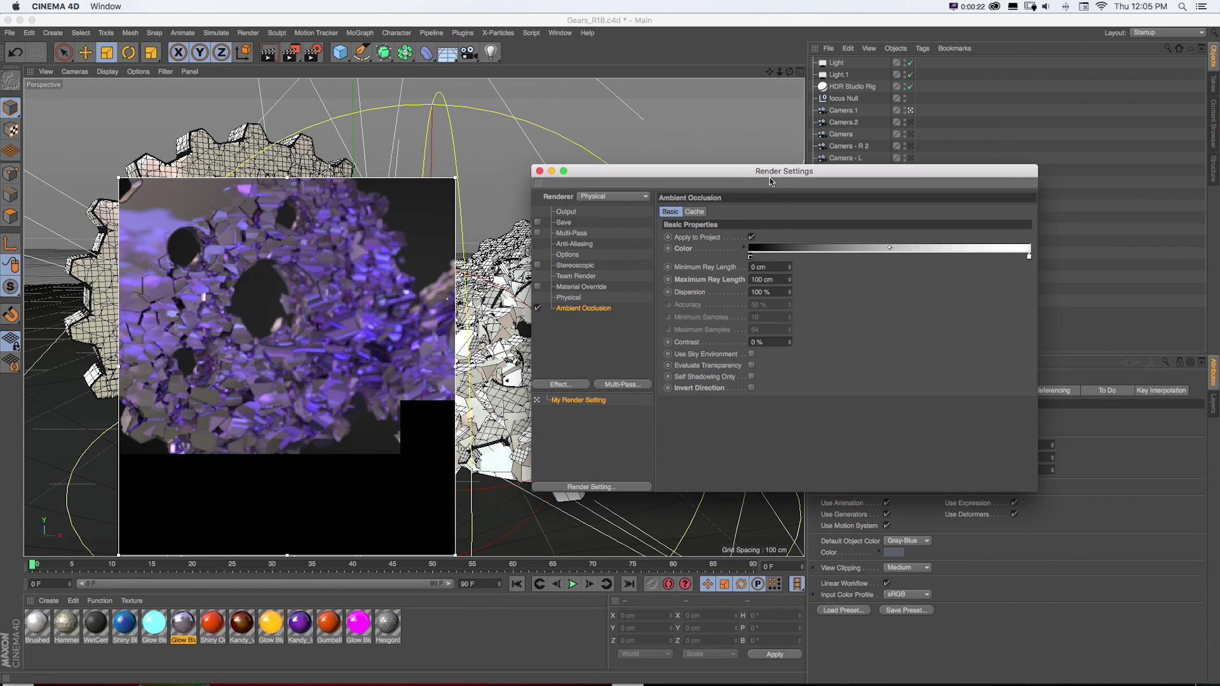
{"action": "left_click", "coordinate": [752, 387]}
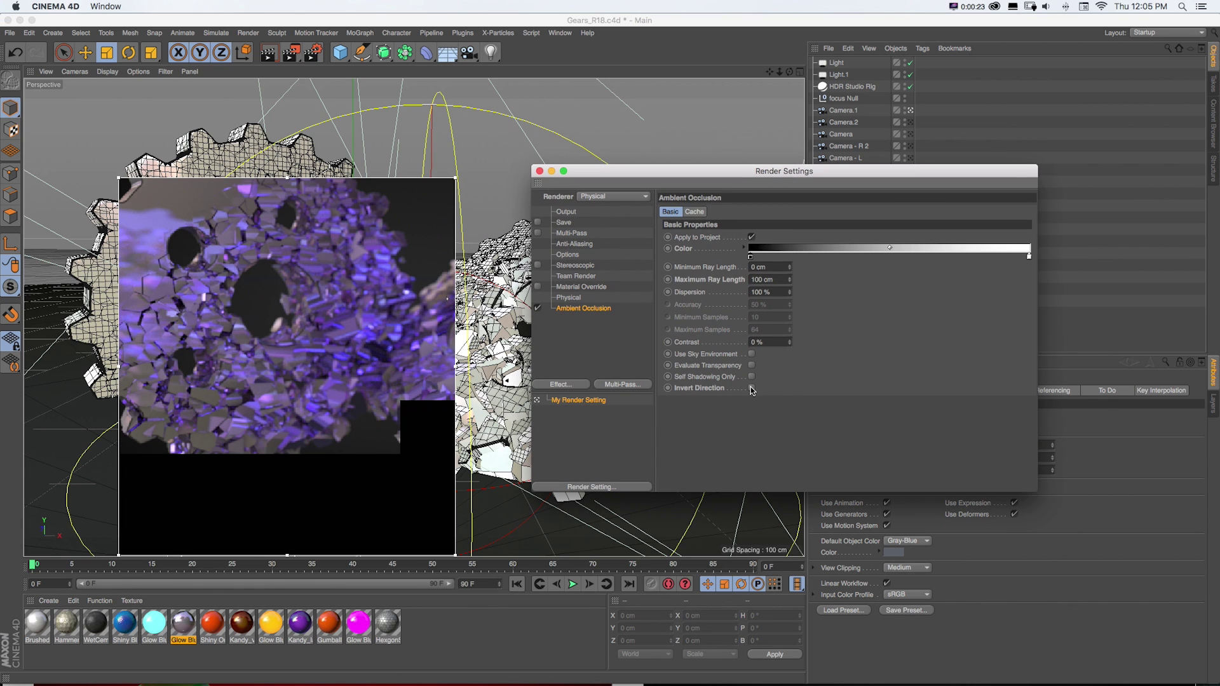
{"action": "double_click", "coordinate": [750, 257]}
{"action": "mouse_move", "coordinate": [754, 261]}
{"action": "left_mouse_down"}
{"action": "mouse_move", "coordinate": [776, 194]}
{"action": "mouse_move", "coordinate": [789, 294]}
{"action": "left_mouse_up"}
{"action": "left_click", "coordinate": [770, 370]}
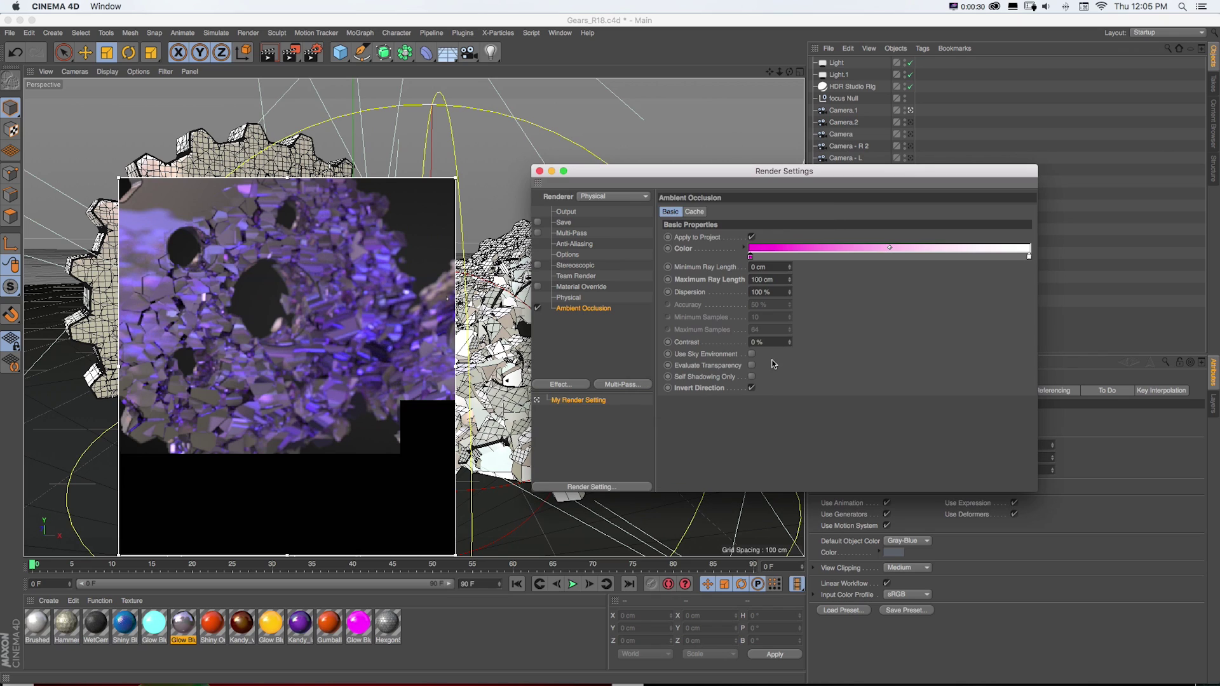
- Set Maximum Ray Length to 50 cm, then switch over to Preview
{"action": "double_click", "coordinate": [763, 280]}
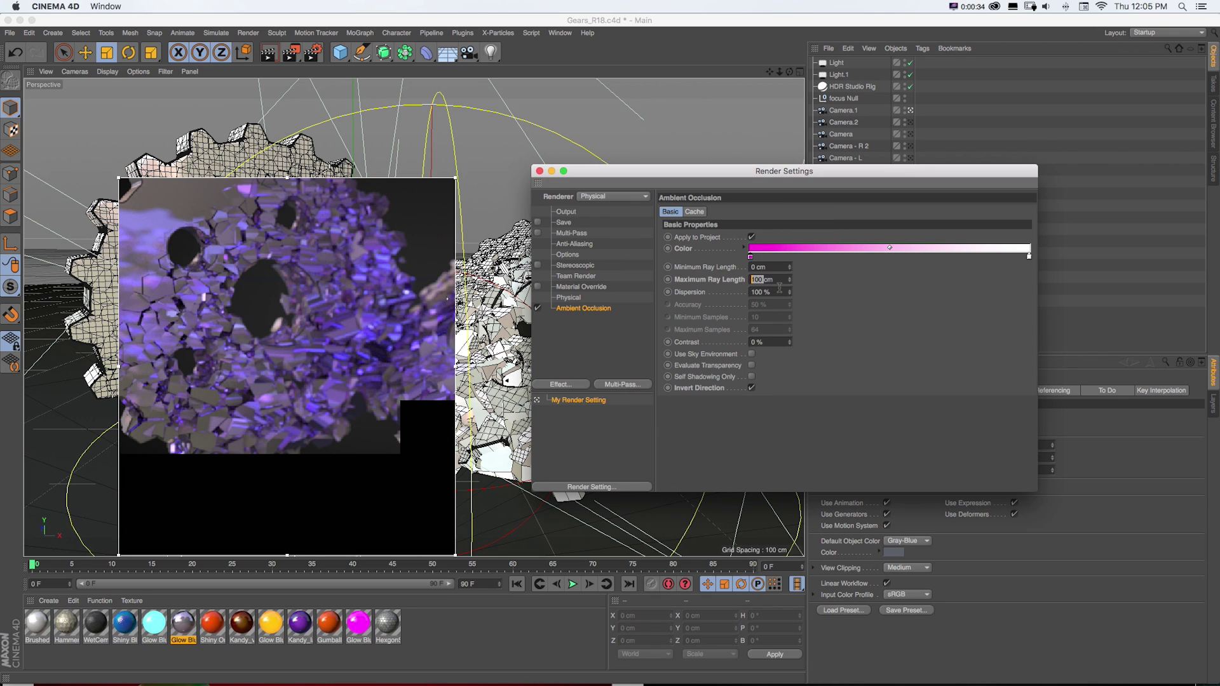
{"action": "type", "text": "50"}
{"action": "key", "text": "Return"}
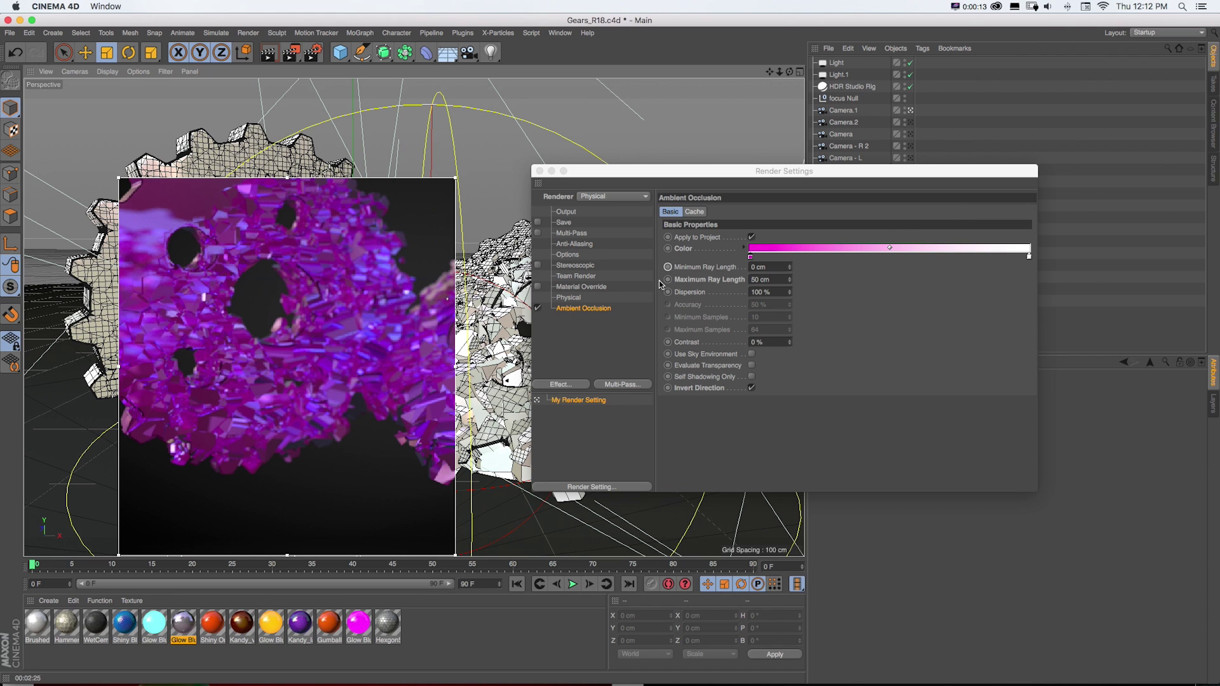
{"action": "key", "text": "super+Tab"}
- Enlarge the SF_Gears_Fracture_5000_Inverse_AO.jpg window and toggle it against the original render
{"action": "left_click", "coordinate": [414, 349]}
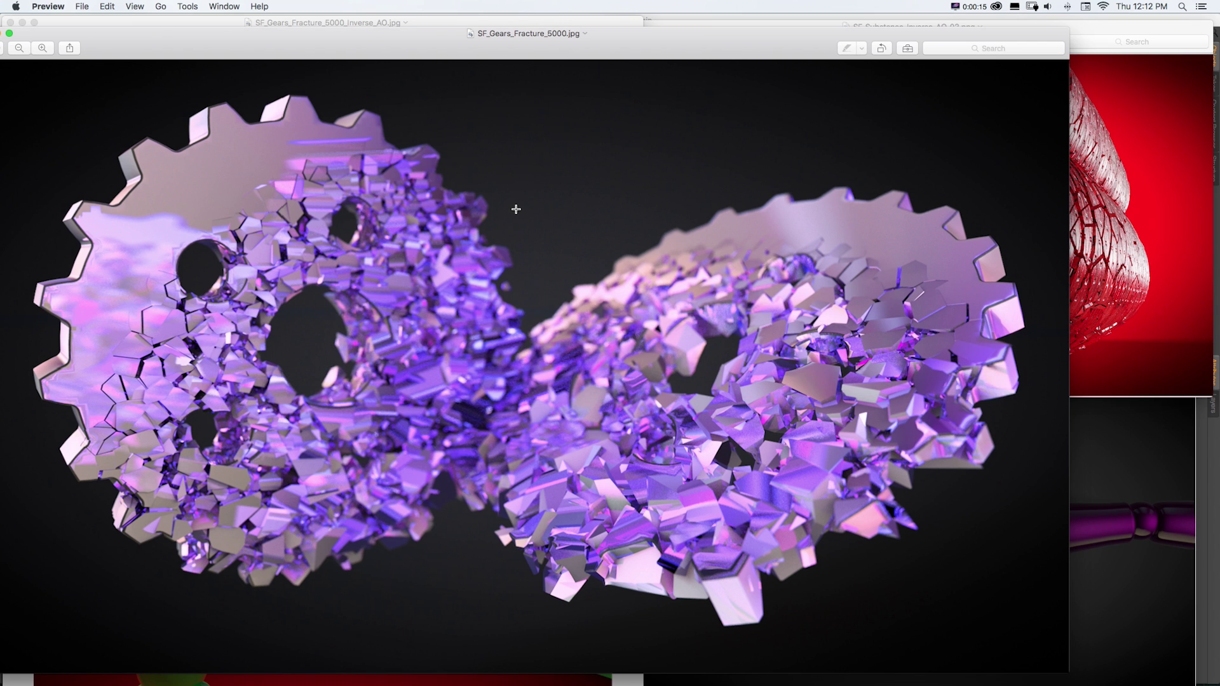
{"action": "key", "text": "super+grave"}
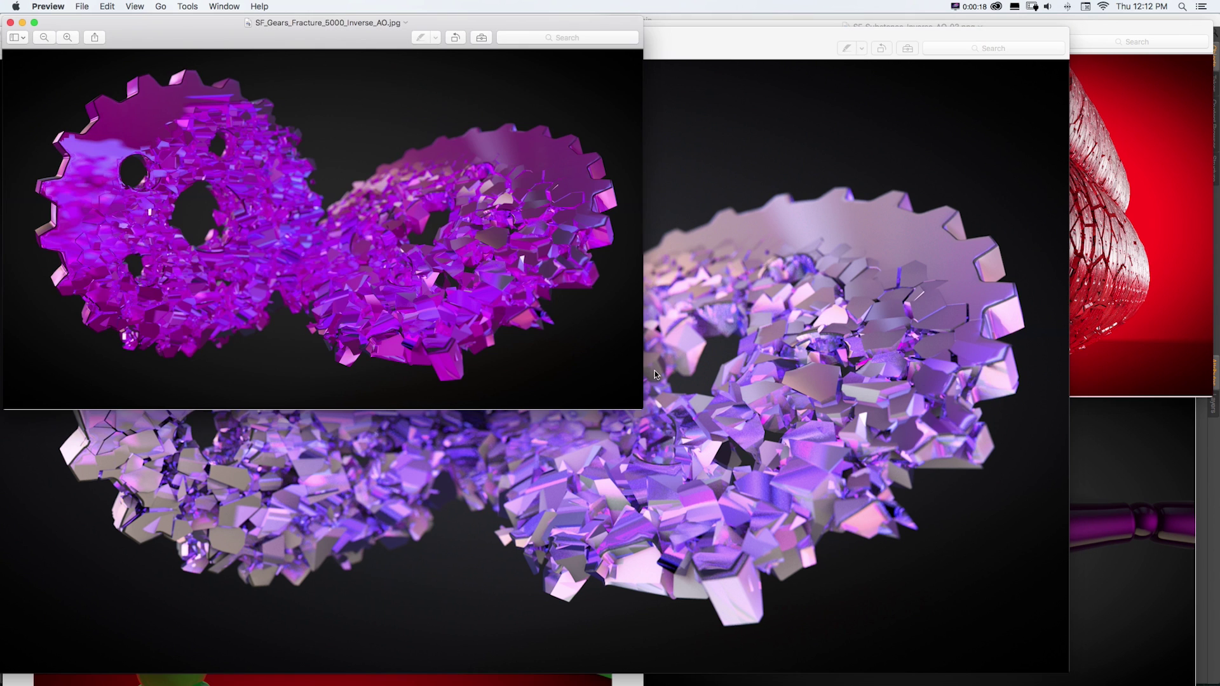
{"action": "left_click_drag", "start_coordinate": [638, 409], "coordinate": [915, 646]}
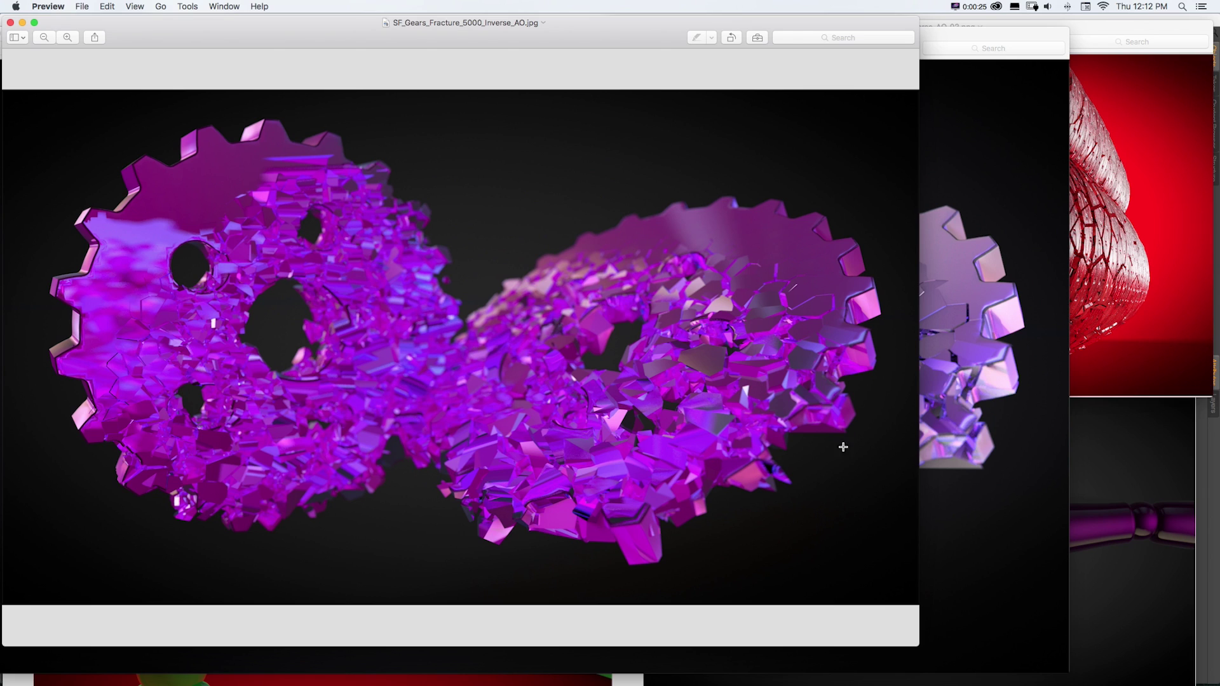
{"action": "key", "text": "super+grave"}
{"action": "left_click", "coordinate": [363, 29]}
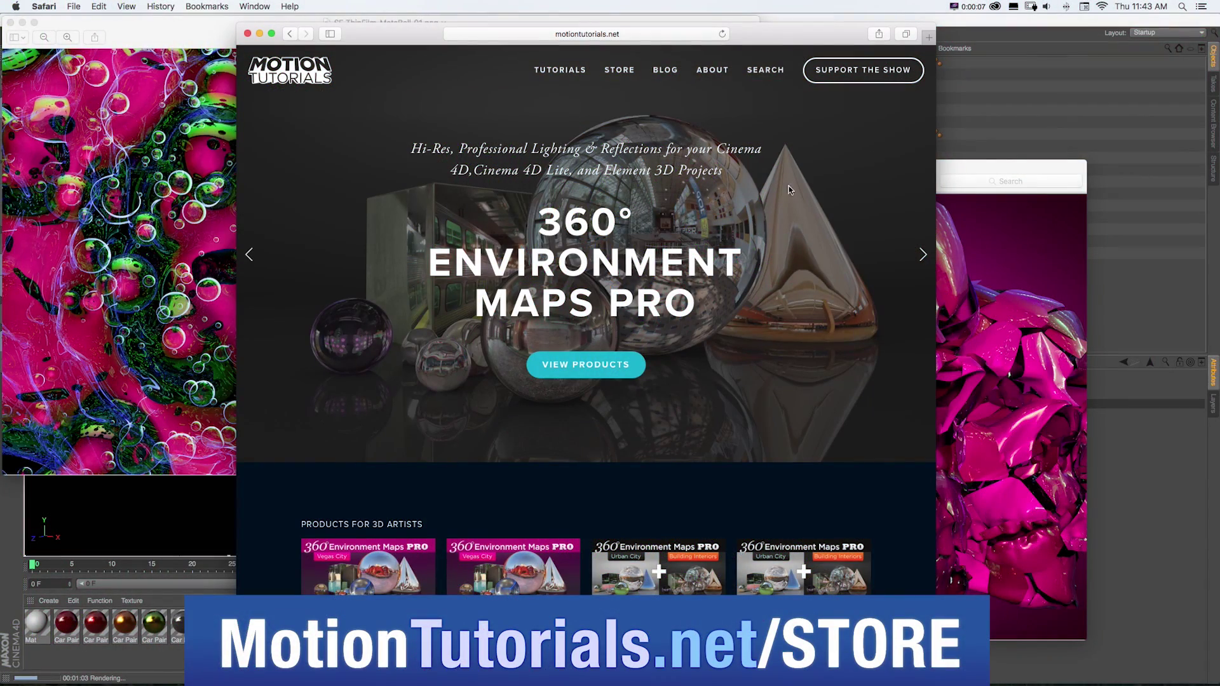
- Open the motiontutorials.net store's product listing and browse through it
{"action": "left_click", "coordinate": [564, 366]}
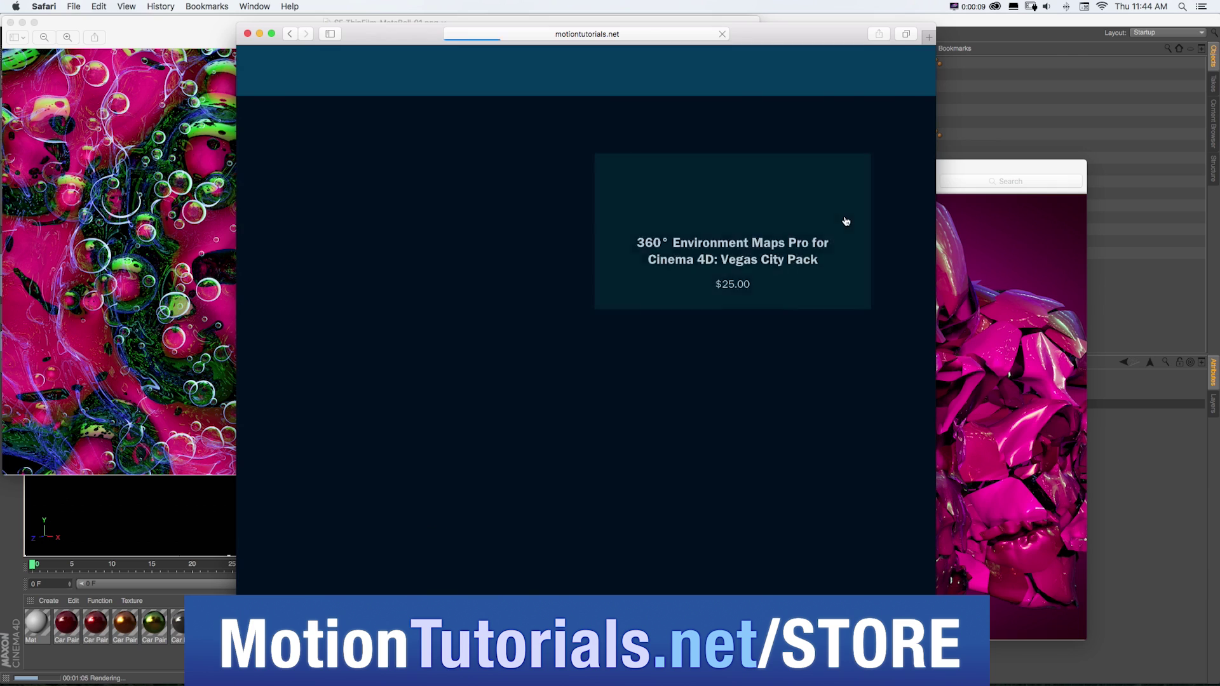
{"action": "scroll", "coordinate": [906, 211], "scroll_direction": "down", "scroll_amount": 2}
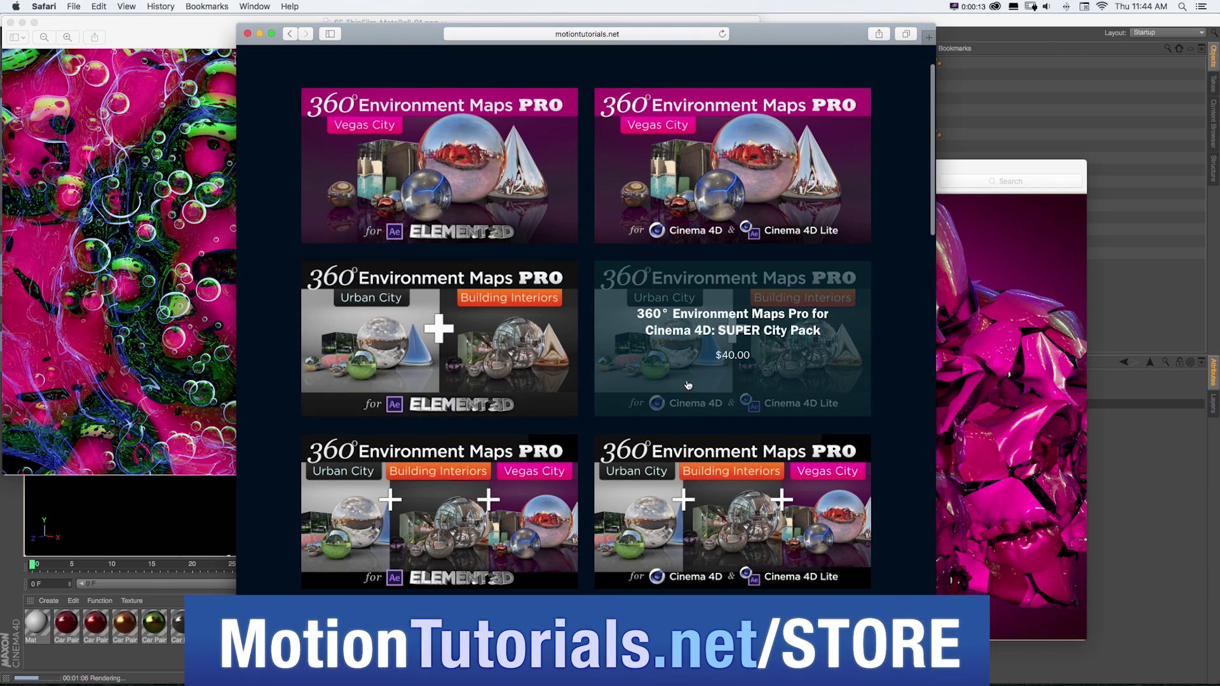
{"action": "scroll", "coordinate": [871, 387], "scroll_direction": "down", "scroll_amount": 12}
{"action": "scroll", "coordinate": [901, 387], "scroll_direction": "down", "scroll_amount": 15}
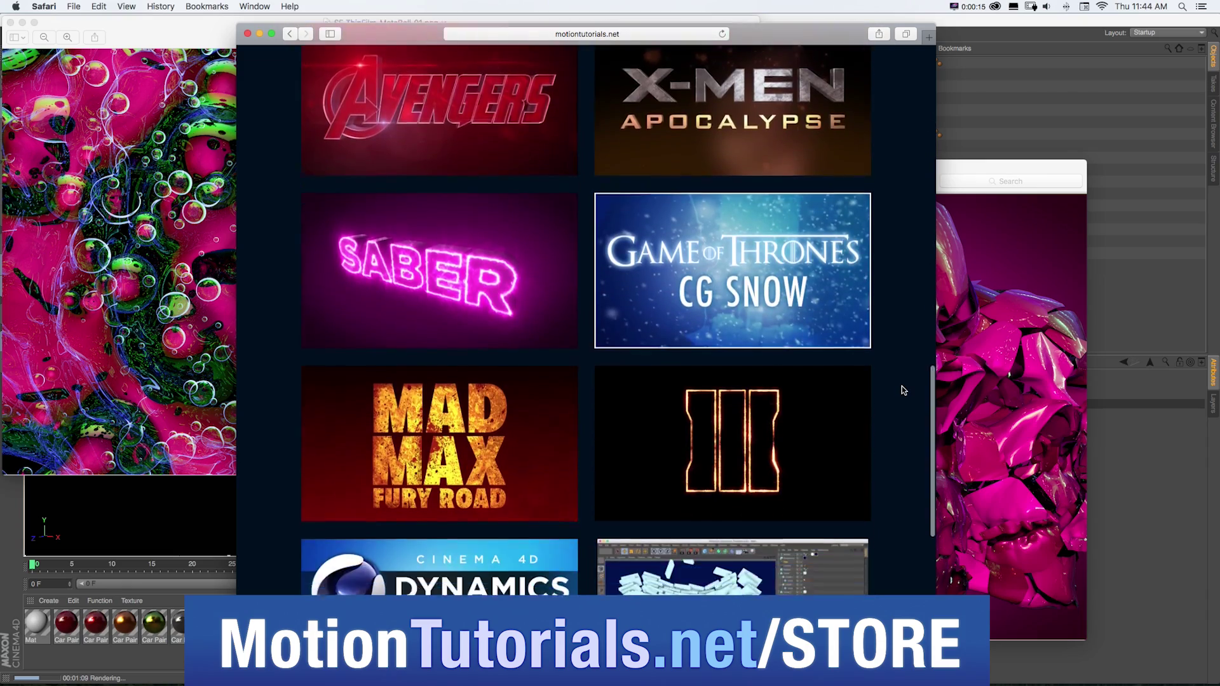
{"action": "scroll", "coordinate": [901, 384], "scroll_direction": "up", "scroll_amount": 18}
{"action": "scroll", "coordinate": [901, 387], "scroll_direction": "up", "scroll_amount": 10}
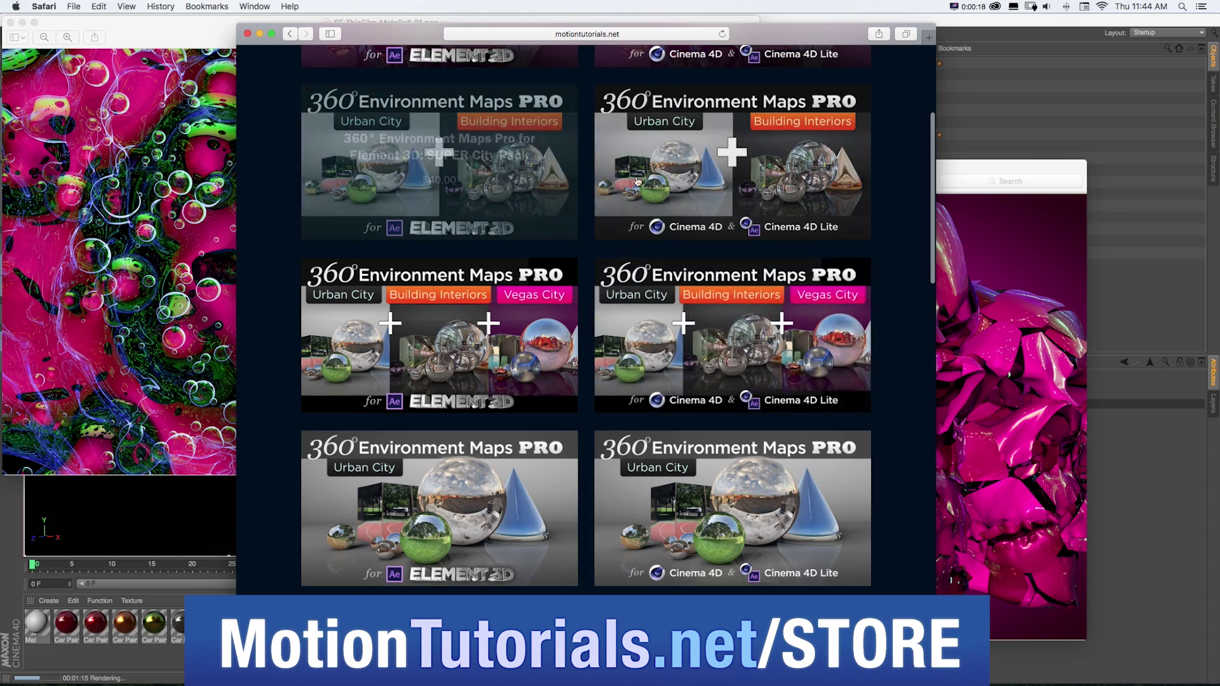
- Open the Ultra Bundle product page and cycle through its 360 photo carousel
{"action": "left_click", "coordinate": [839, 330]}
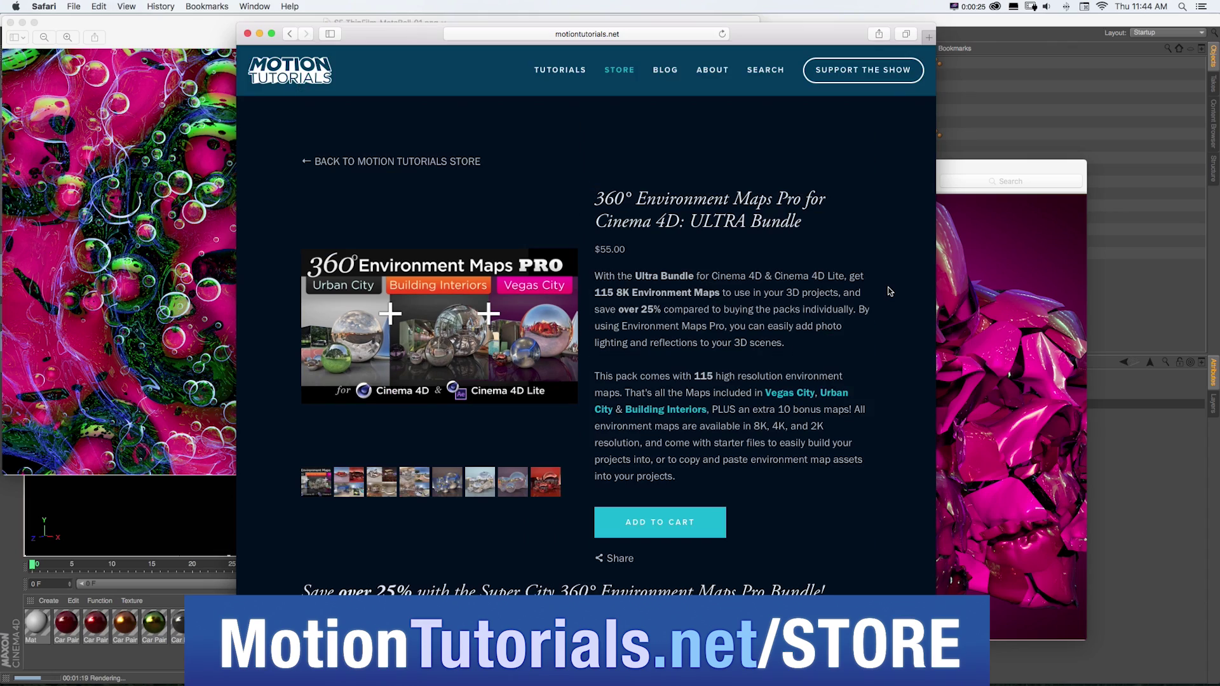
{"action": "scroll", "coordinate": [891, 291], "scroll_direction": "down", "scroll_amount": 10}
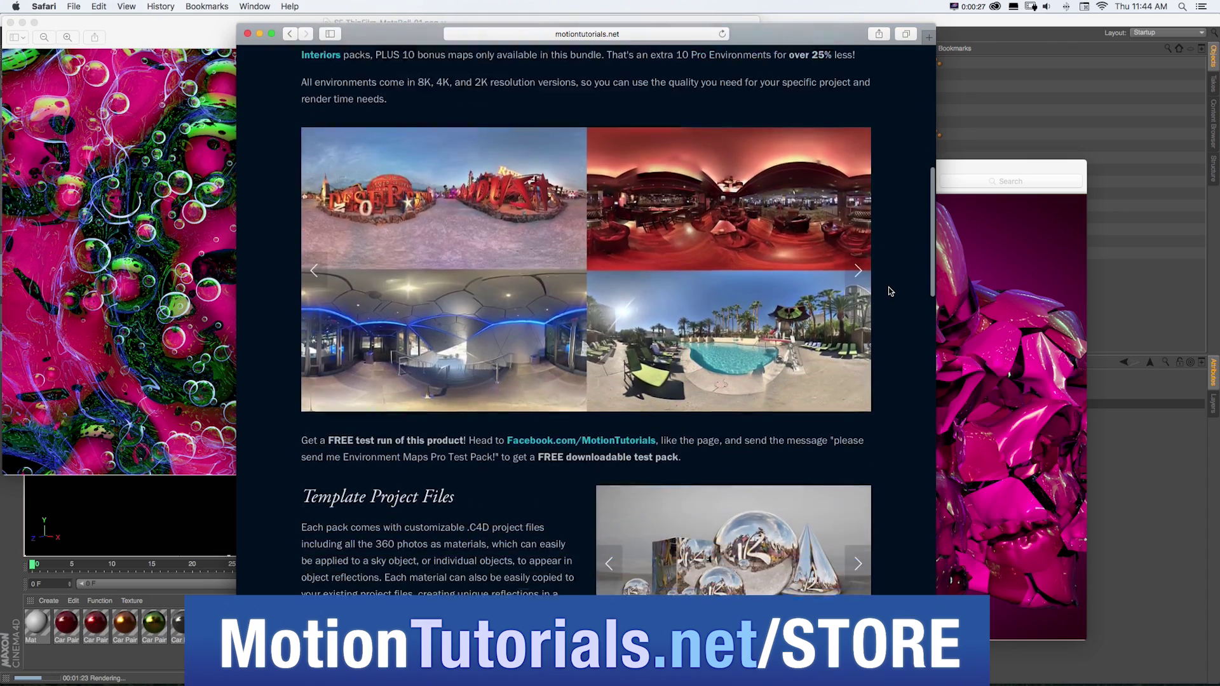
{"action": "left_click", "coordinate": [862, 267]}
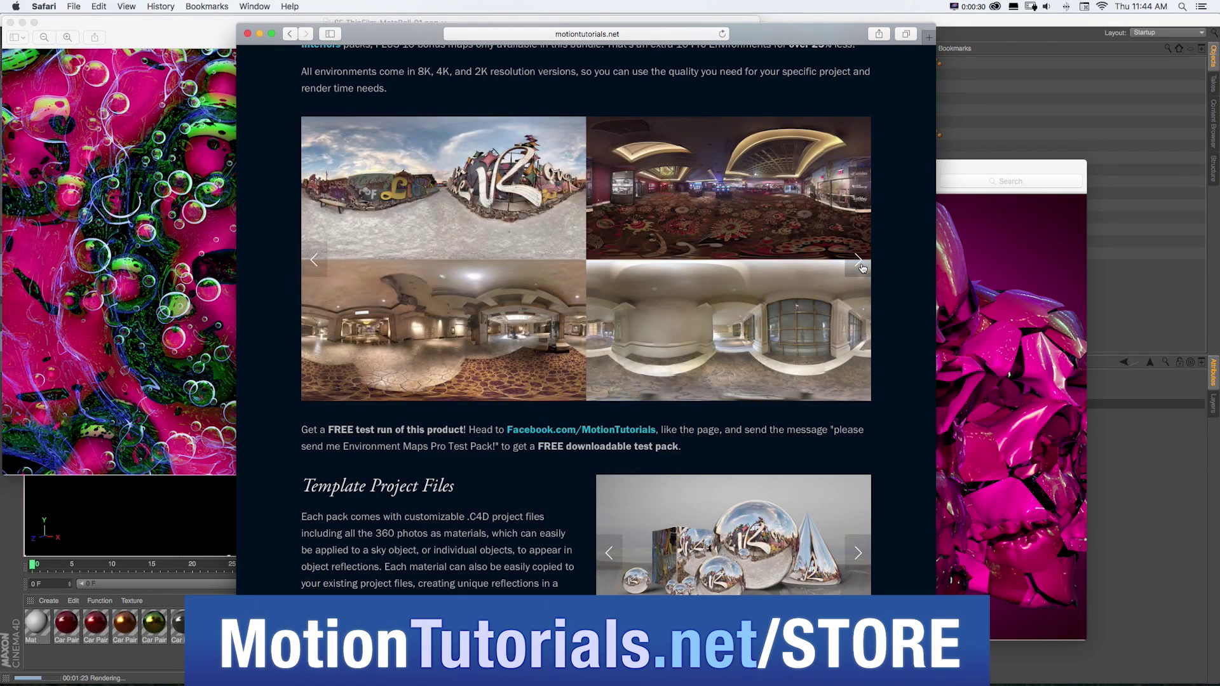
{"action": "left_click", "coordinate": [861, 267]}
{"action": "left_click", "coordinate": [861, 267]}
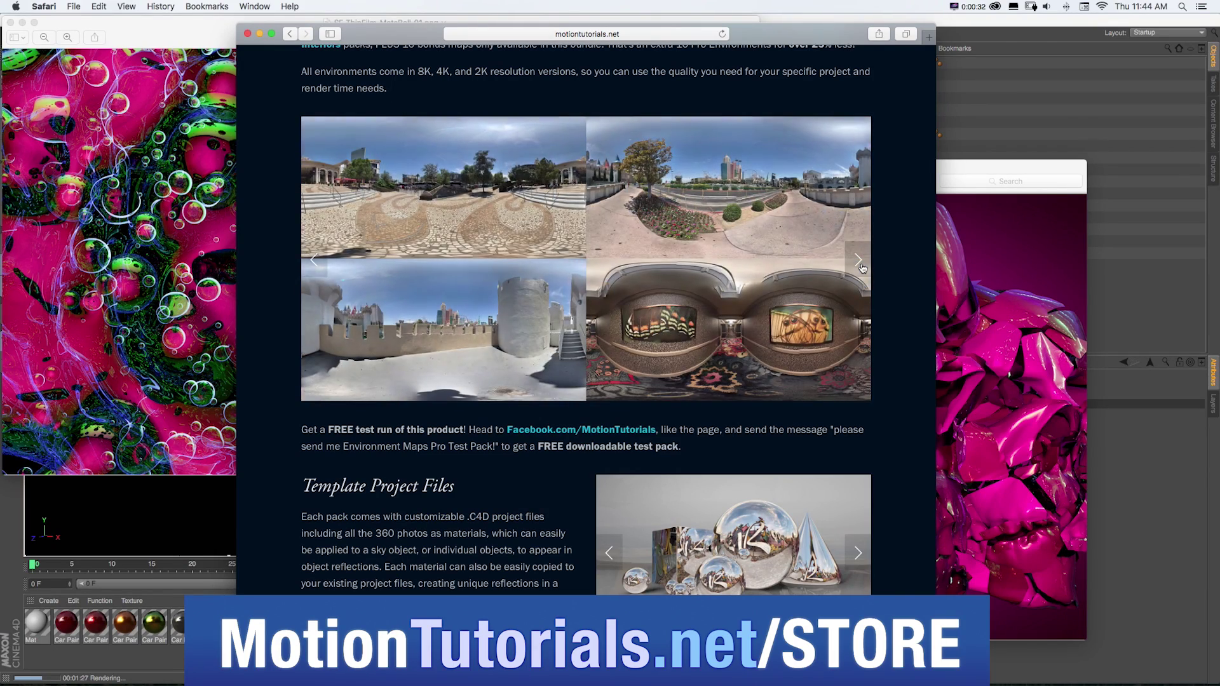
{"action": "left_click", "coordinate": [861, 267]}
{"action": "left_click", "coordinate": [861, 267]}
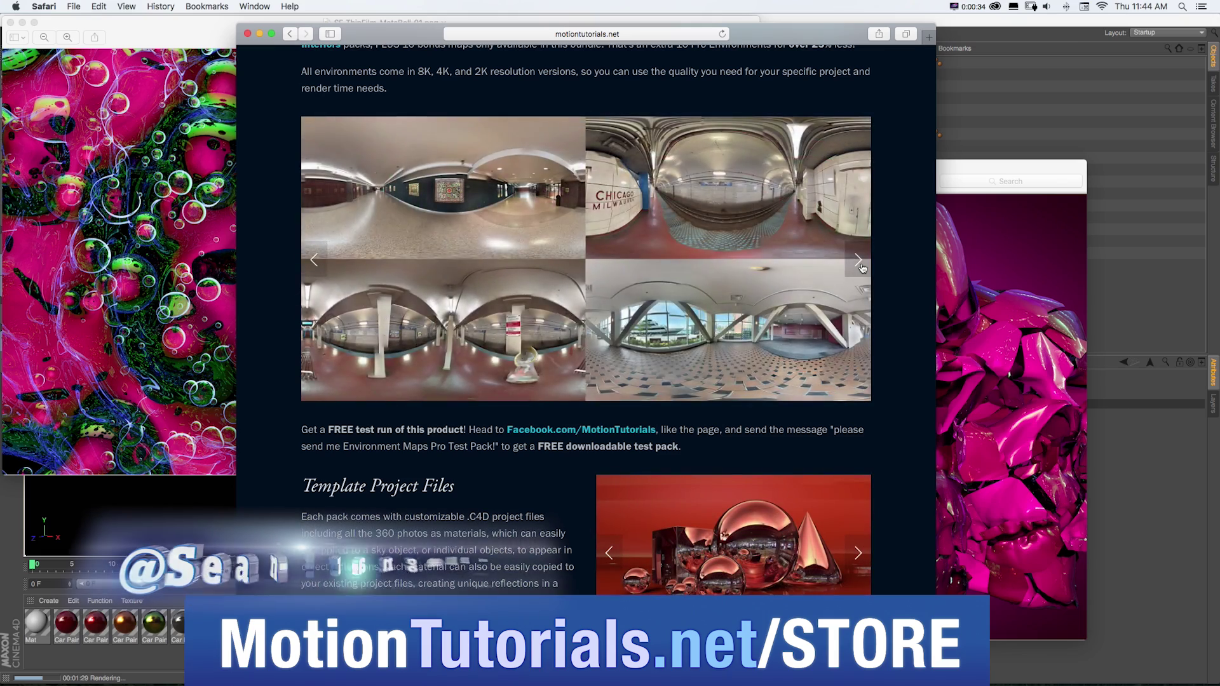
{"action": "left_click", "coordinate": [862, 268]}
- Page through the template project images and review the 115 Pro Environment Maps offer
{"action": "scroll", "coordinate": [861, 254], "scroll_direction": "down", "scroll_amount": 10}
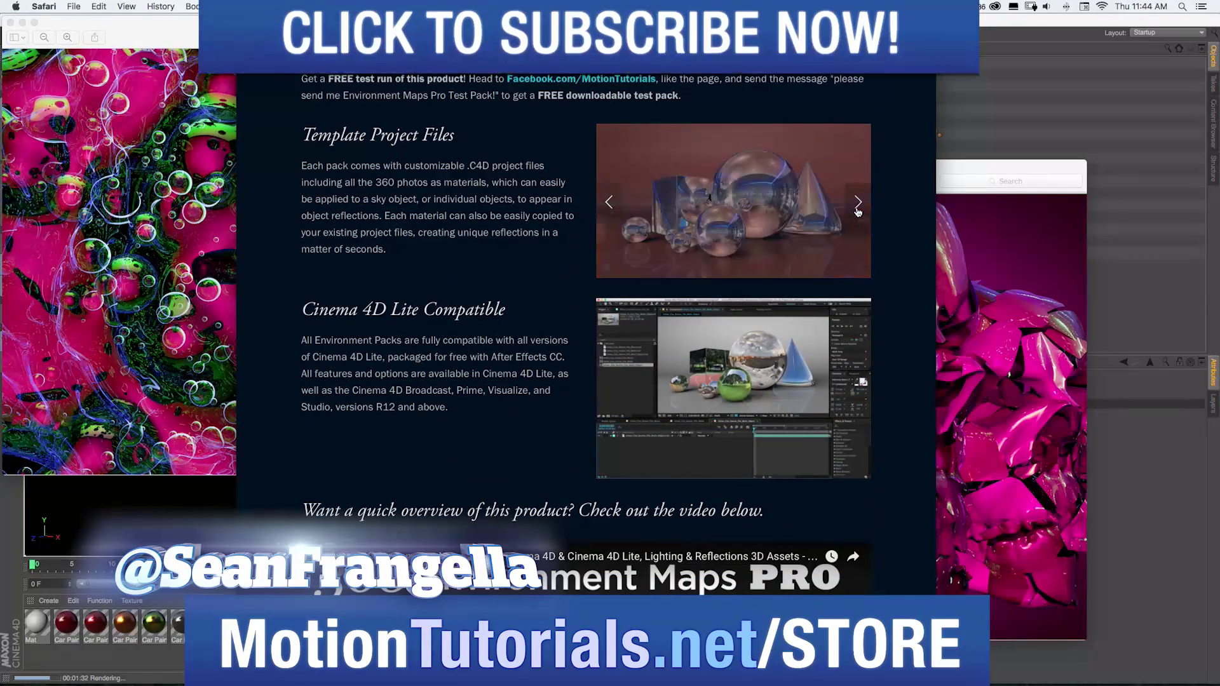
{"action": "left_click", "coordinate": [859, 208]}
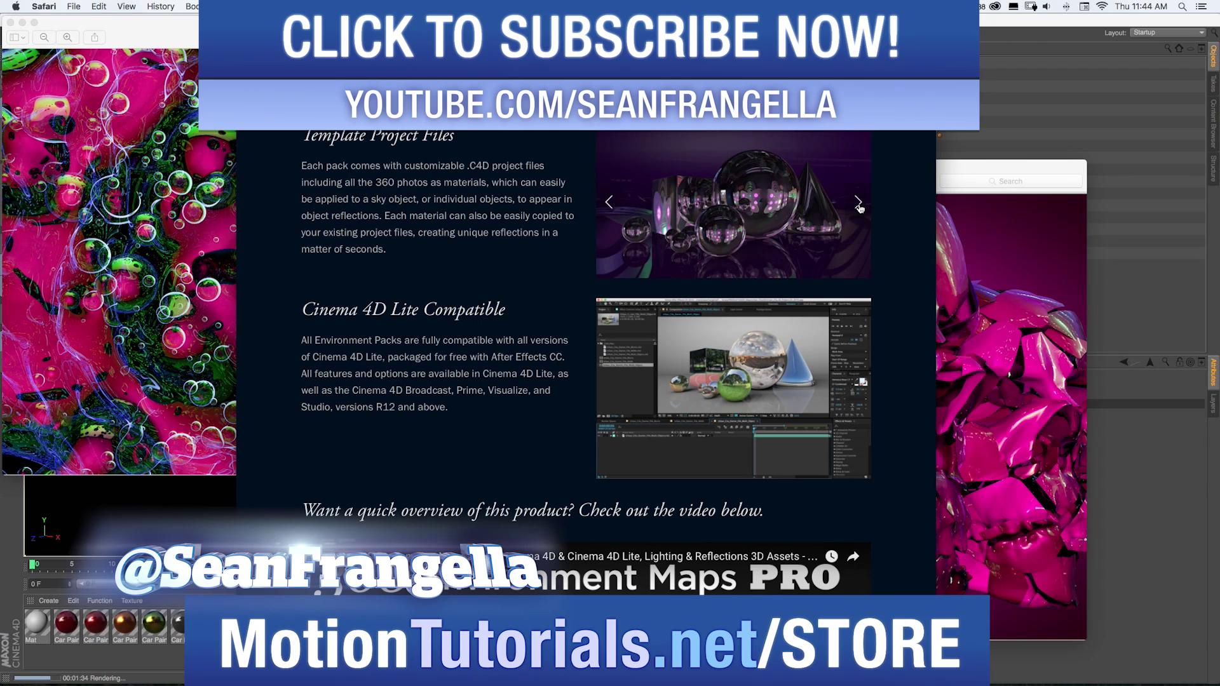
{"action": "left_click", "coordinate": [859, 204]}
{"action": "scroll", "coordinate": [880, 210], "scroll_direction": "down", "scroll_amount": 7}
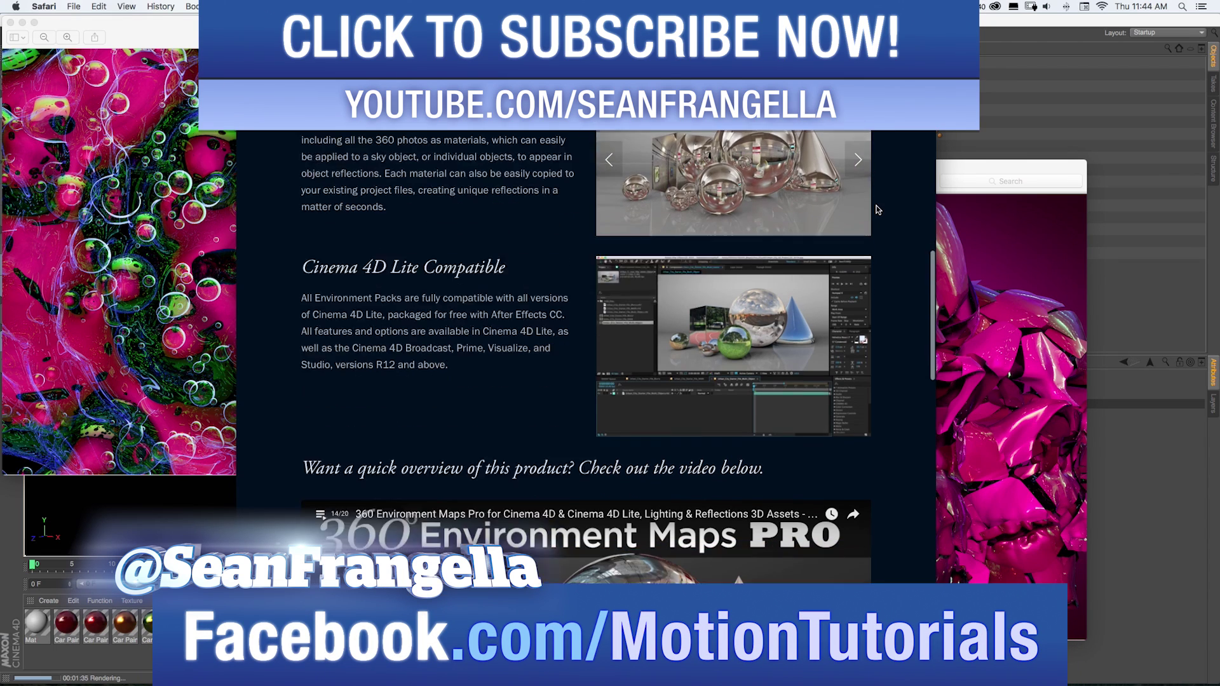
{"action": "scroll", "coordinate": [878, 210], "scroll_direction": "down", "scroll_amount": 8}
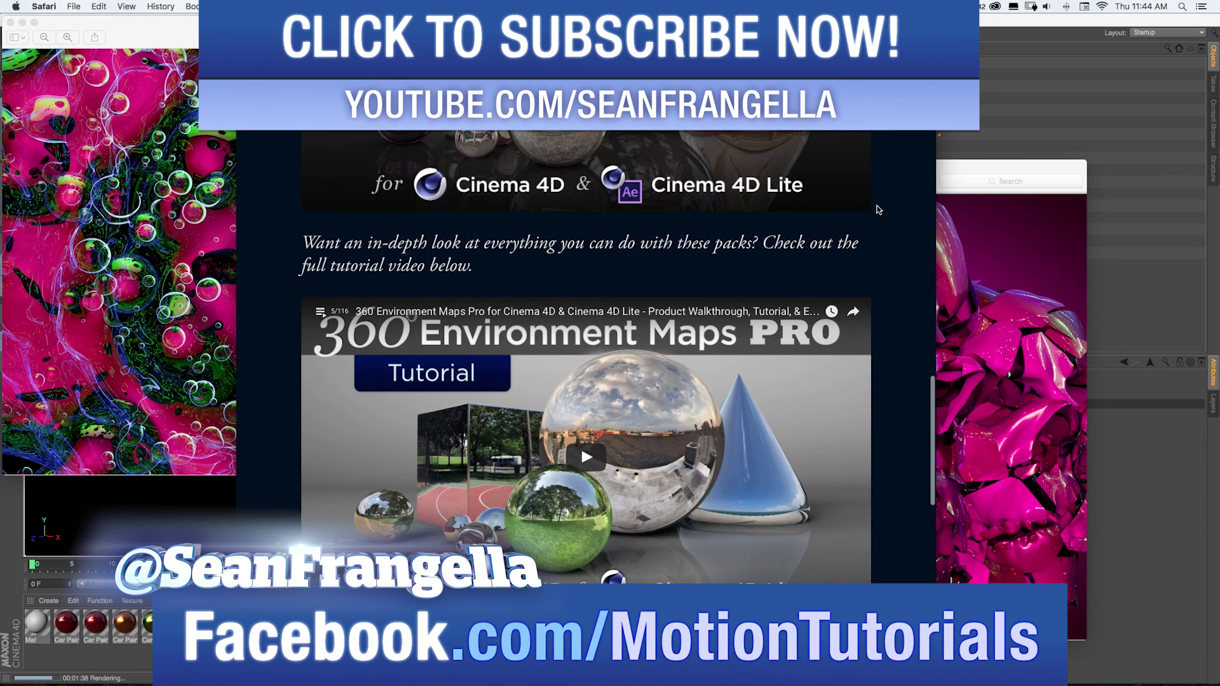
{"action": "scroll", "coordinate": [879, 210], "scroll_direction": "up", "scroll_amount": 10}
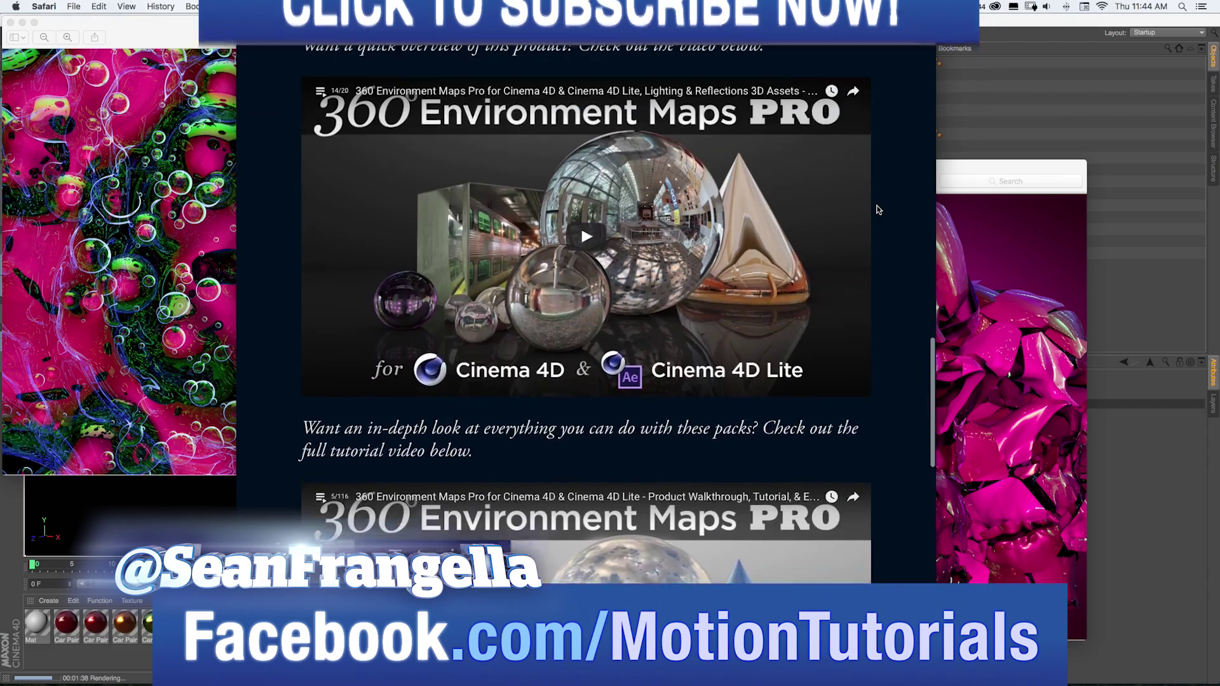
{"action": "scroll", "coordinate": [879, 210], "scroll_direction": "up", "scroll_amount": 15}
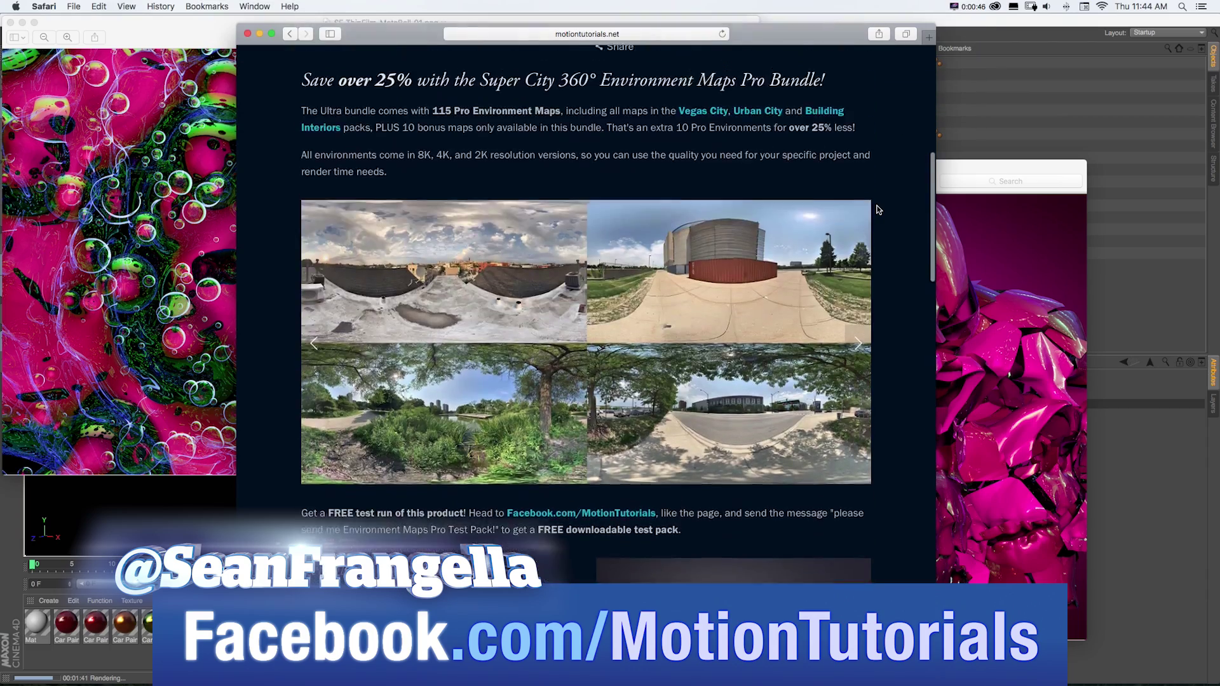